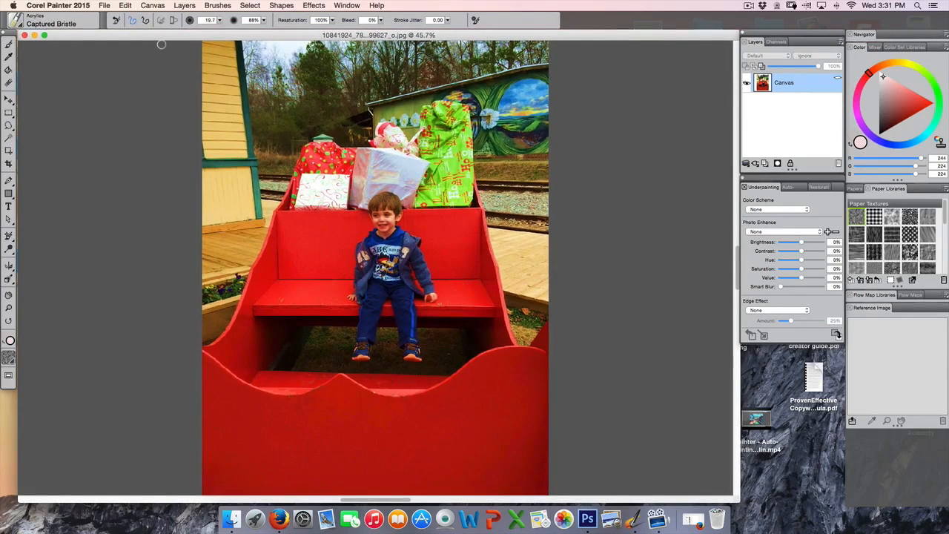
- Review the available auto-painting panels: Underpainting, Auto-Painting and Restoration
click(347, 5)
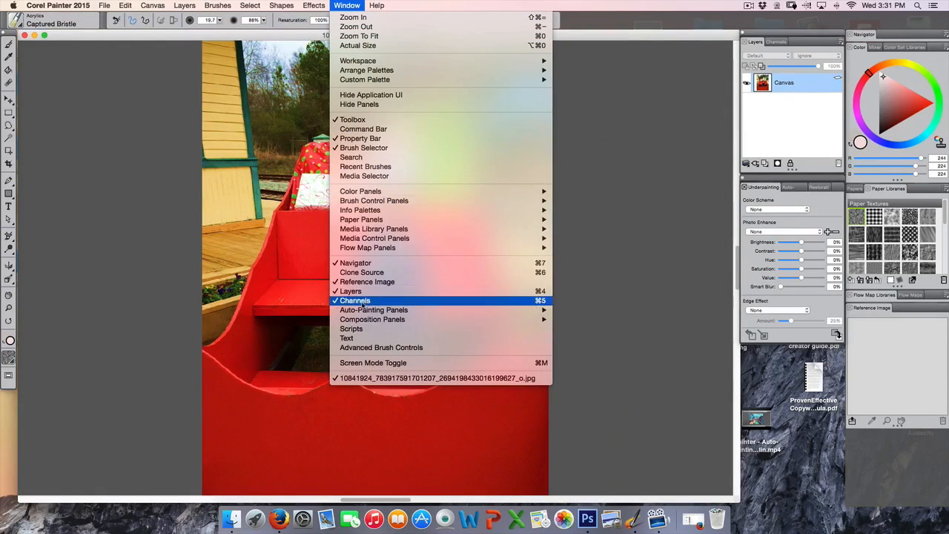
mouse_move(355, 312)
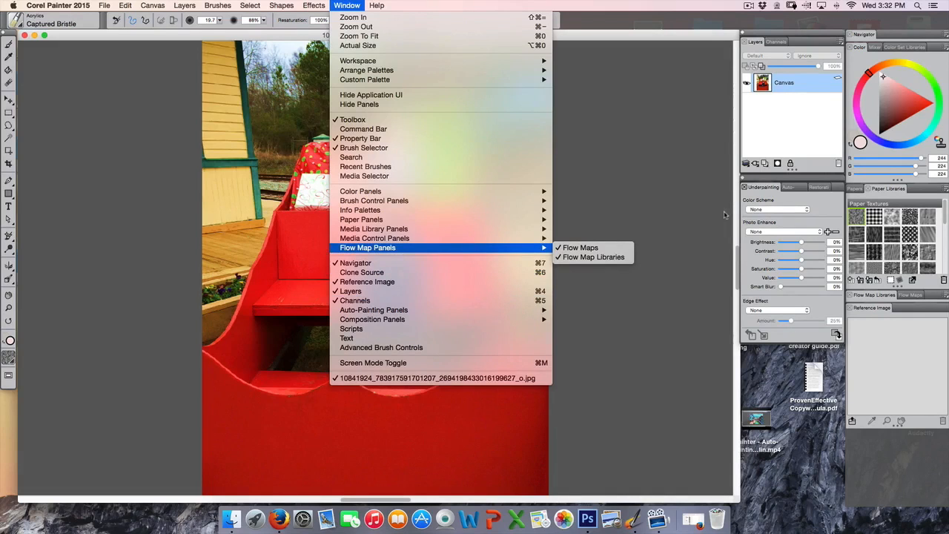
click(725, 215)
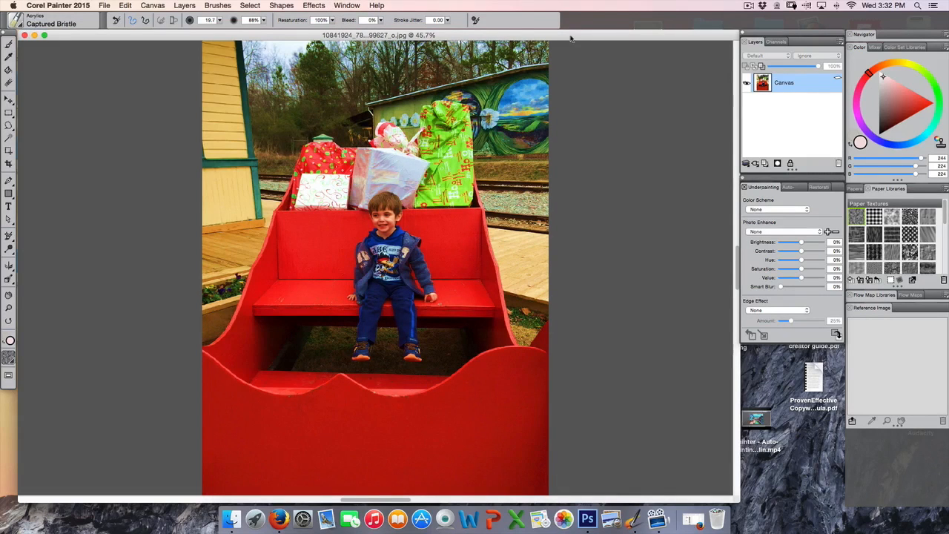
click(792, 189)
click(758, 190)
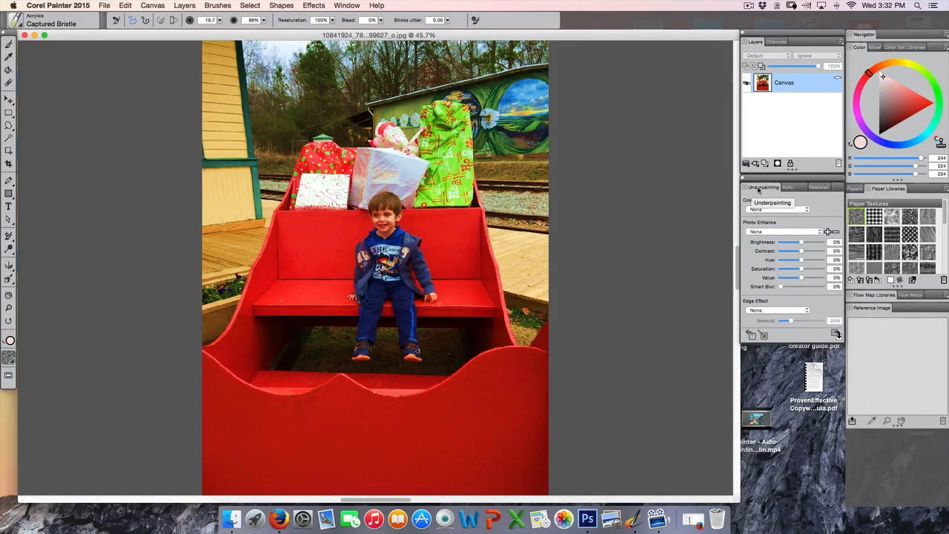
click(790, 189)
click(818, 190)
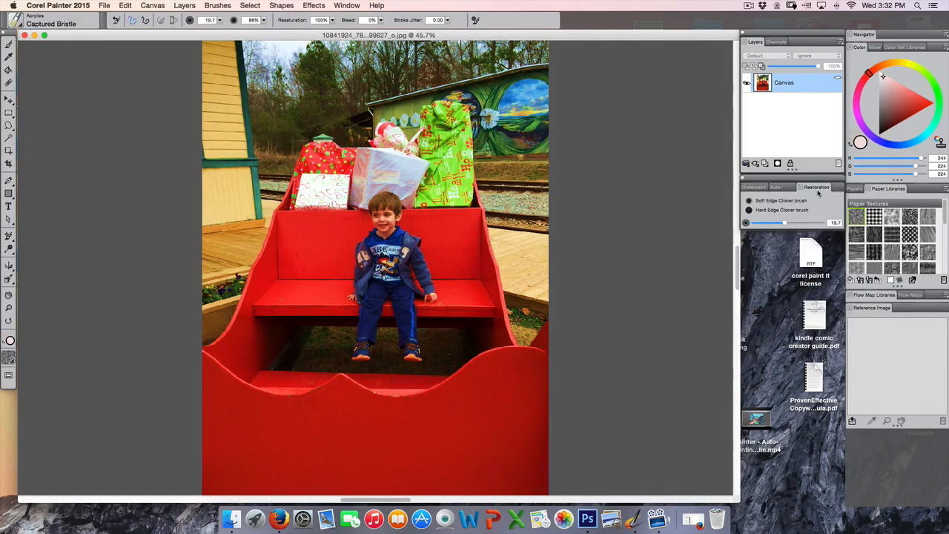
click(757, 190)
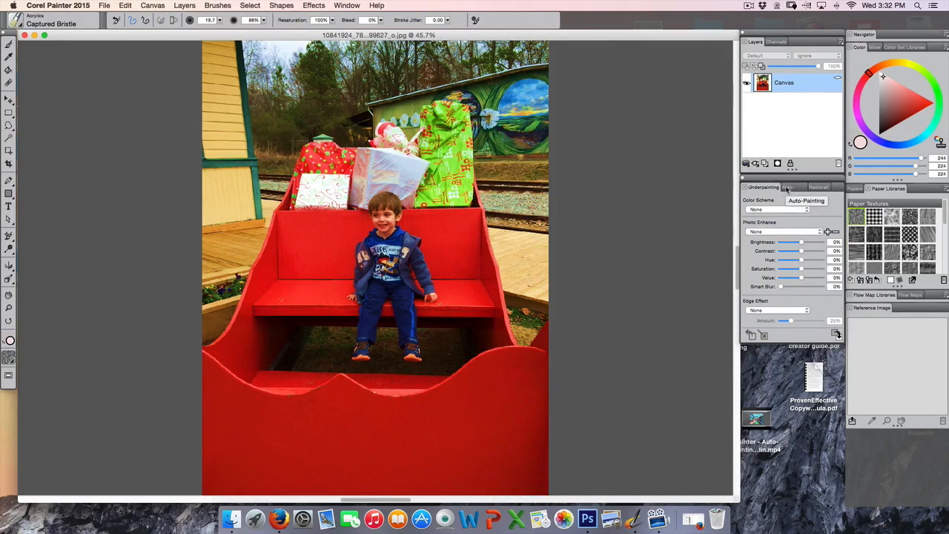
- Detach the Auto-Painting and Underpainting panels and regroup them with Restoration in the order Underpainting, Auto-Painting, Restoration
mouse_move(761, 192)
mouse_down()
mouse_move(687, 207)
mouse_move(606, 208)
mouse_move(602, 195)
mouse_up()
mouse_move(771, 189)
mouse_down()
mouse_move(690, 138)
mouse_move(619, 70)
mouse_move(616, 53)
mouse_up()
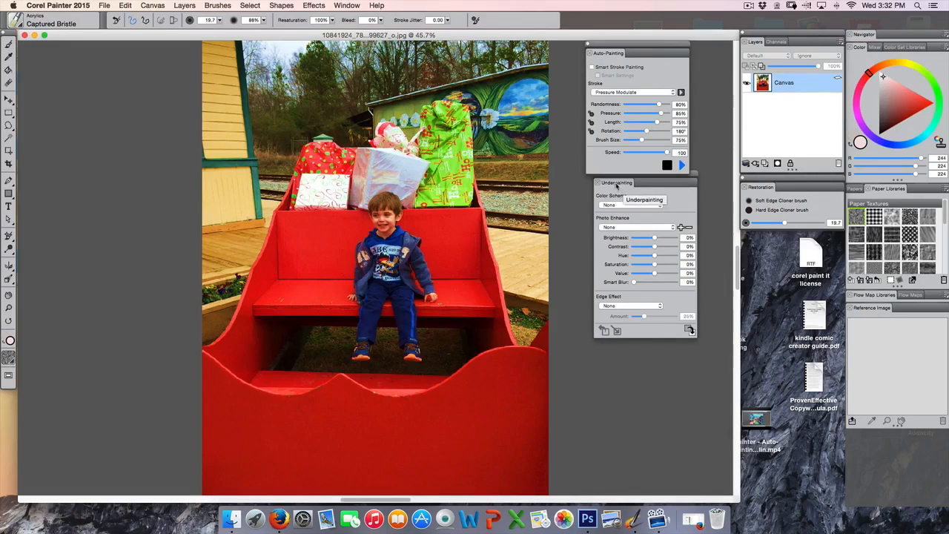
drag(613, 185, 770, 187)
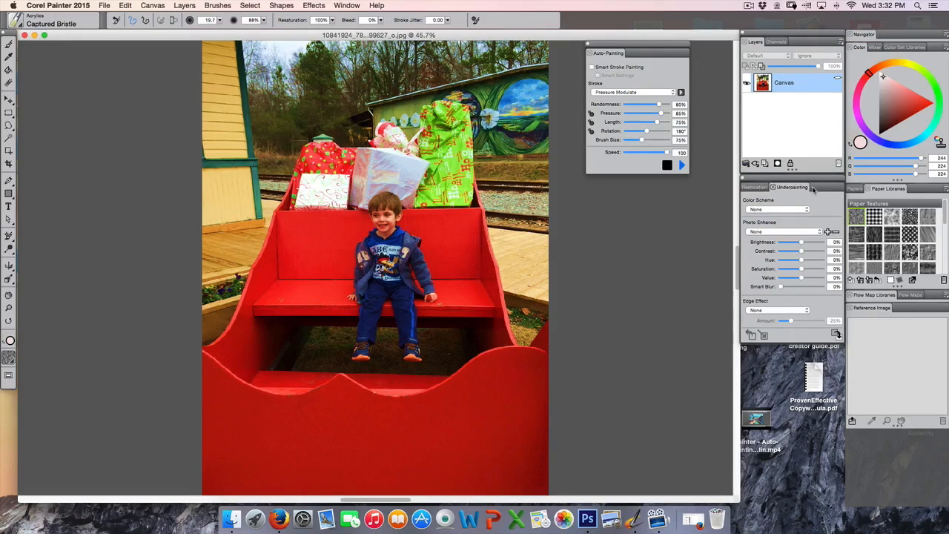
drag(606, 55, 745, 191)
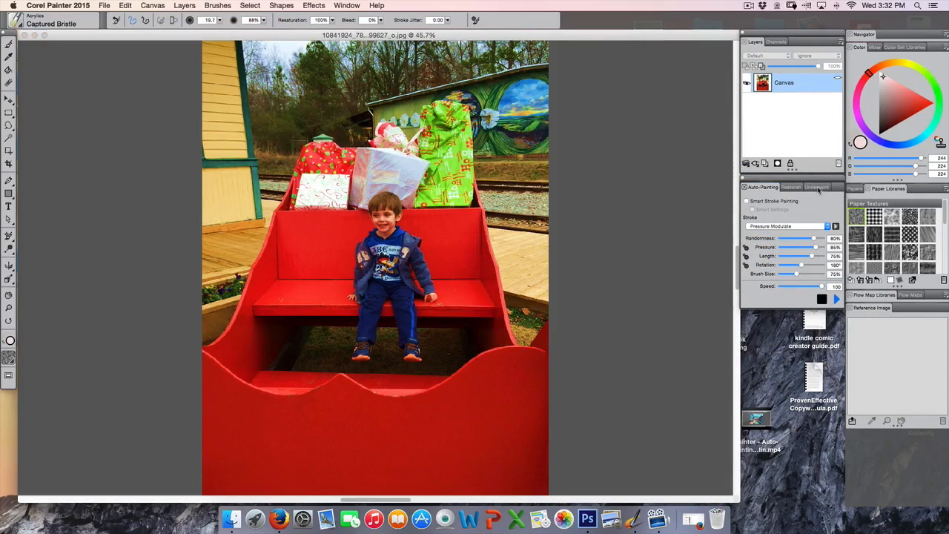
drag(808, 191, 771, 191)
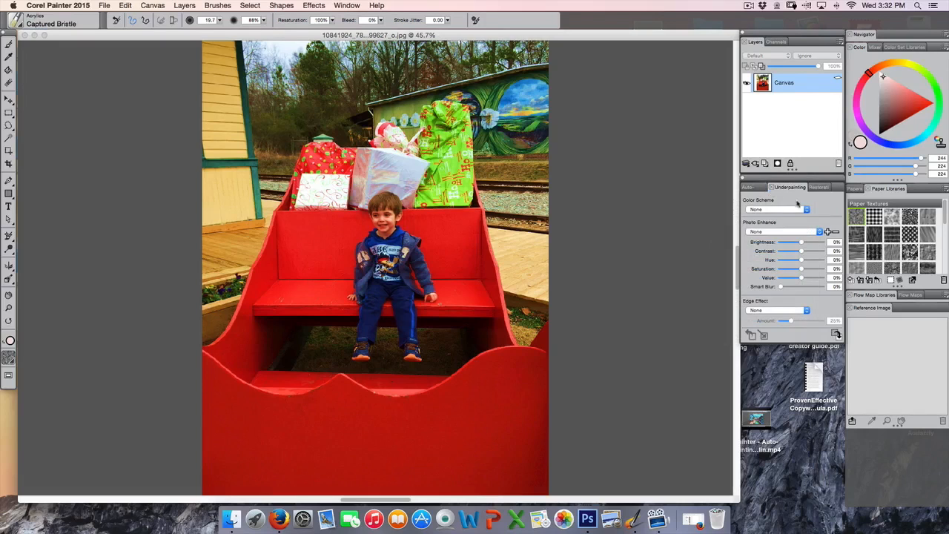
click(752, 190)
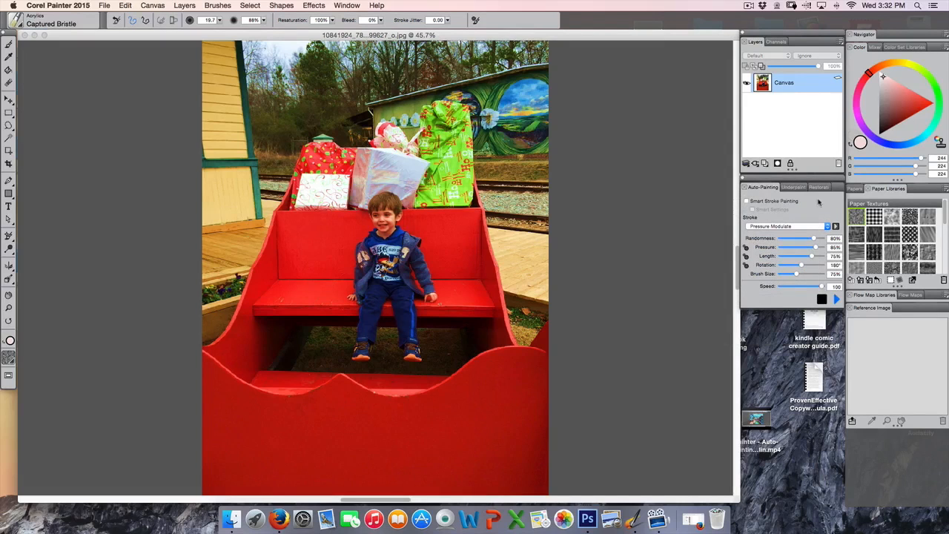
drag(782, 191, 745, 191)
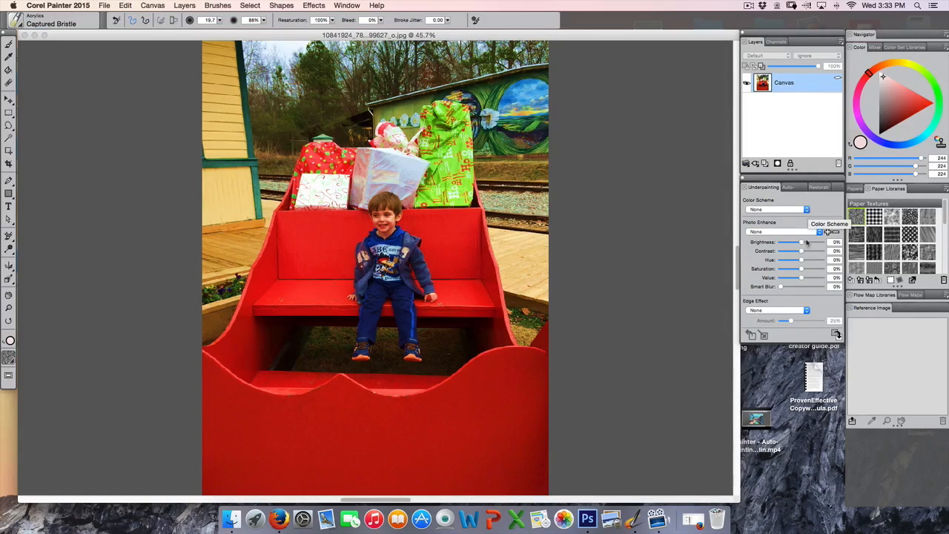
- Try the Impressionist, Modern and Sketchbook color schemes on the photo and return the color scheme to None
click(807, 211)
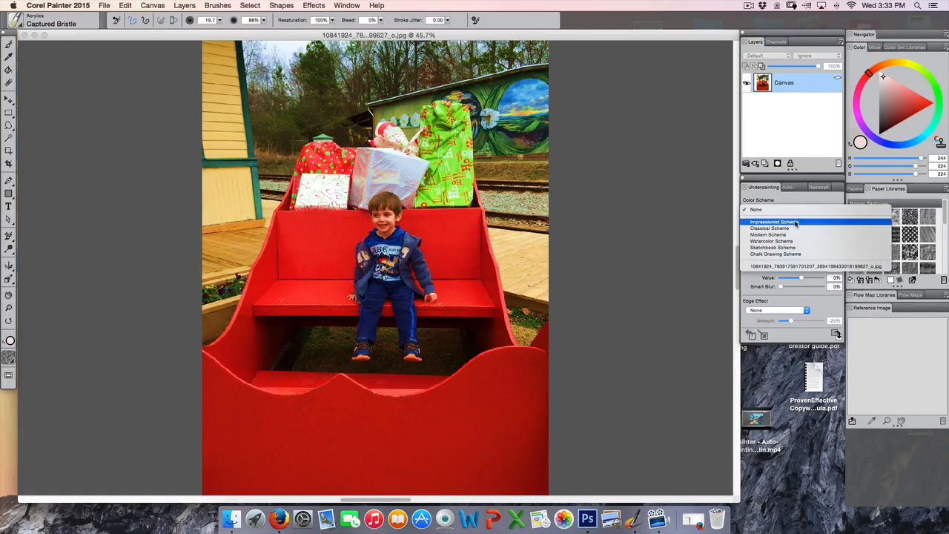
click(809, 221)
click(808, 213)
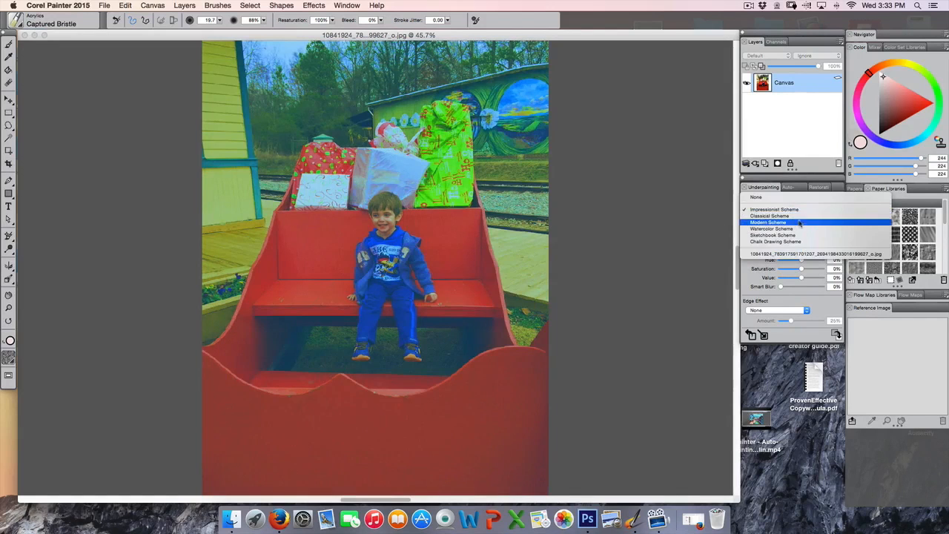
click(797, 222)
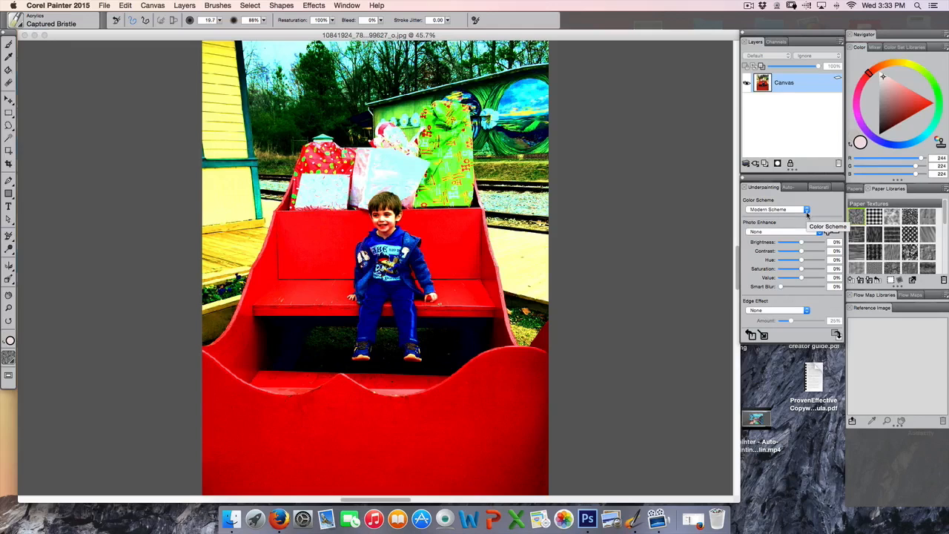
click(807, 212)
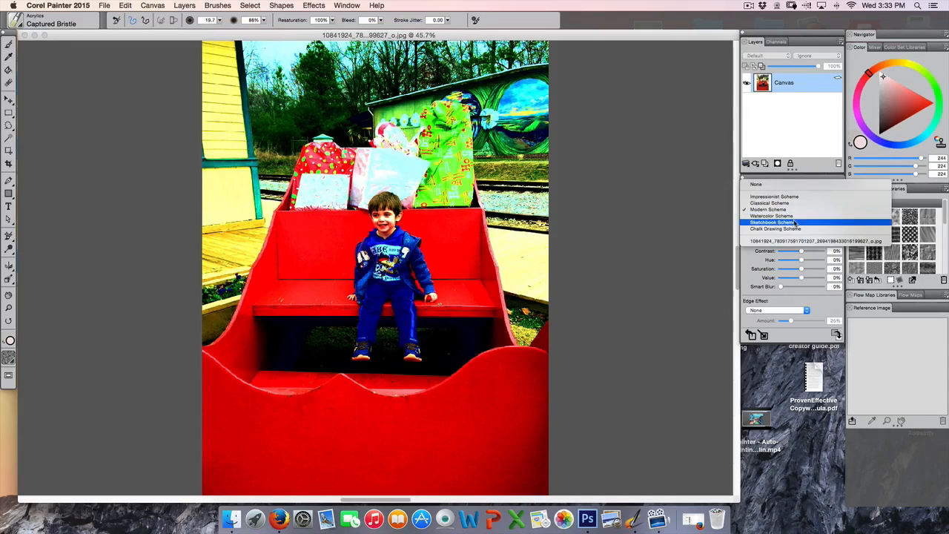
click(794, 221)
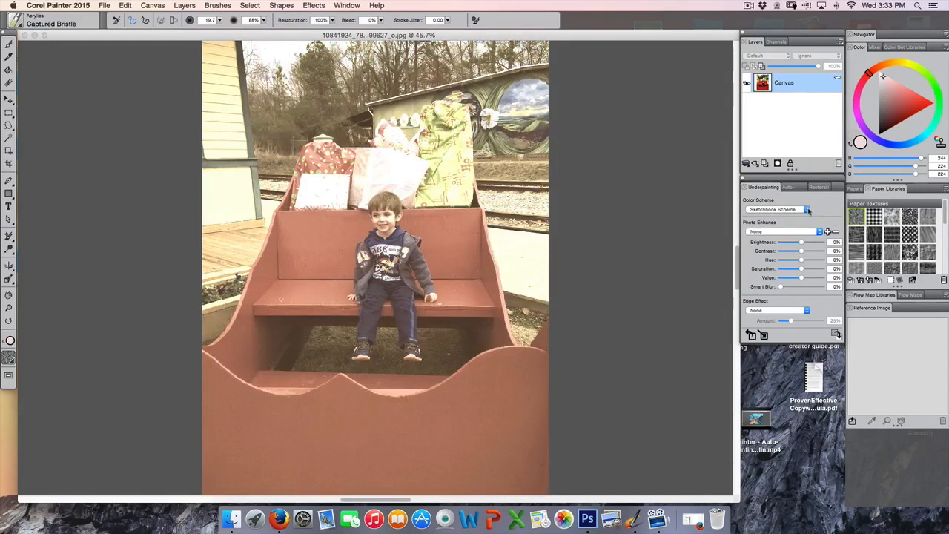
click(807, 210)
click(801, 172)
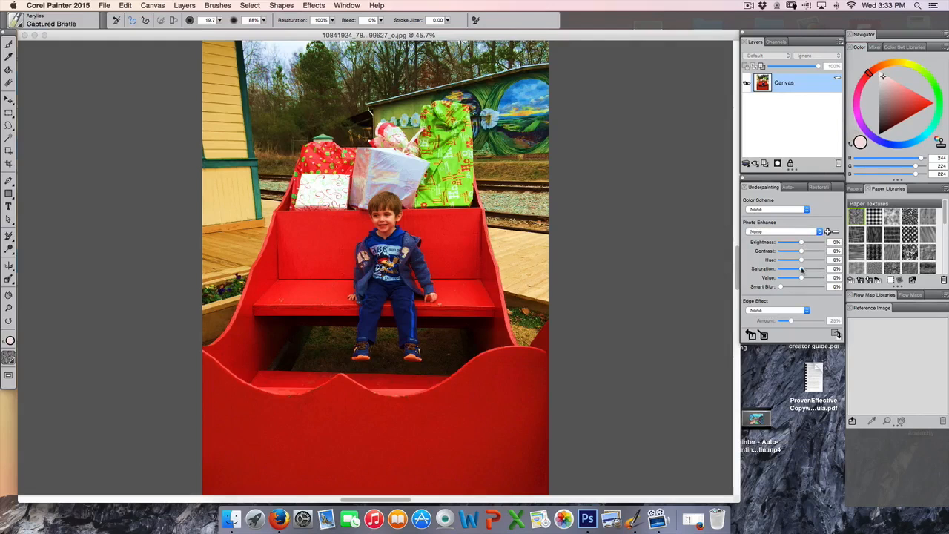
- Raise the photo's underpainting saturation to 89%
drag(802, 270, 817, 273)
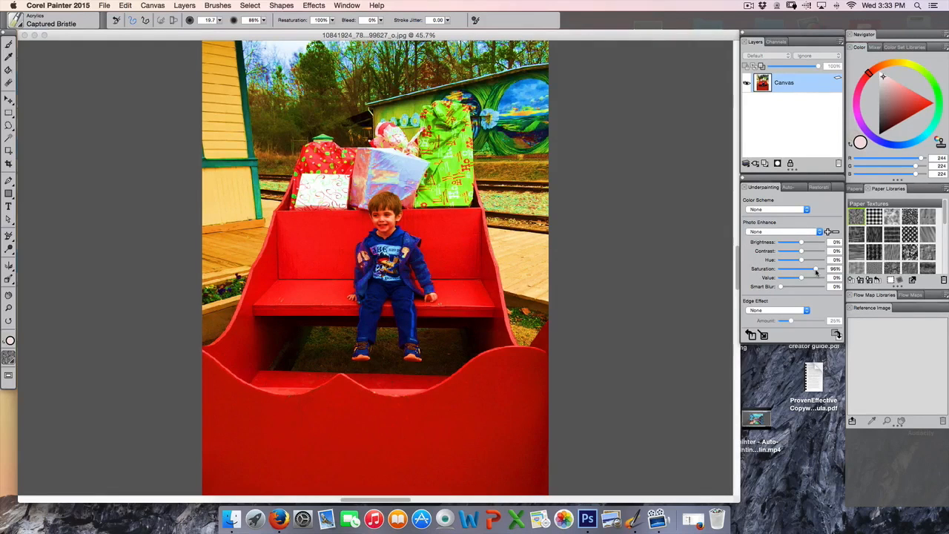
drag(816, 271, 815, 272)
drag(816, 272, 814, 273)
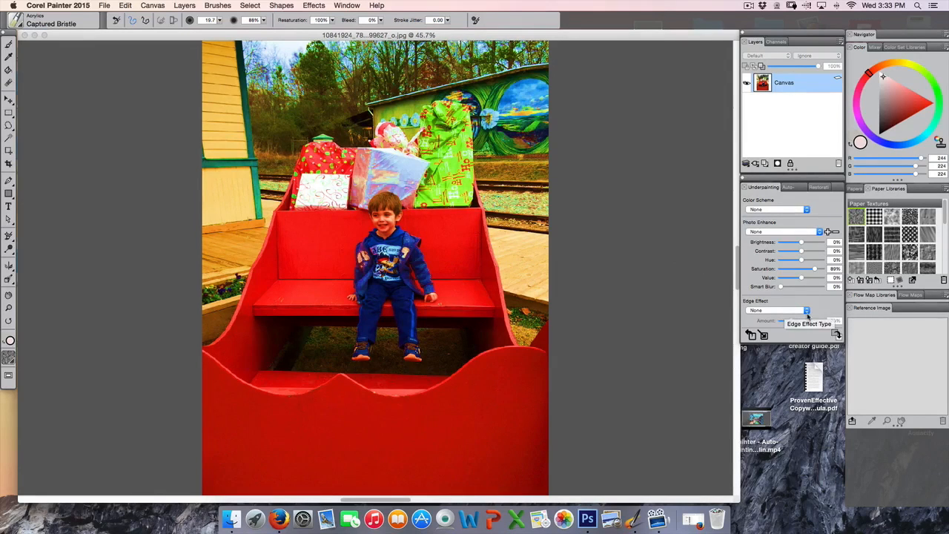
- Try the Rectangular, Circular and Jagged edge effects on the photo and return the edge effect to None
click(807, 311)
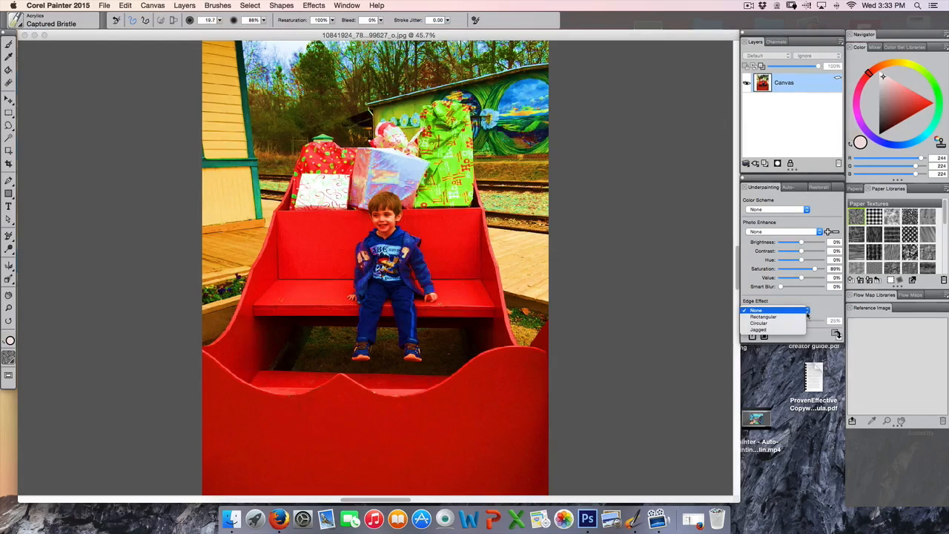
click(791, 317)
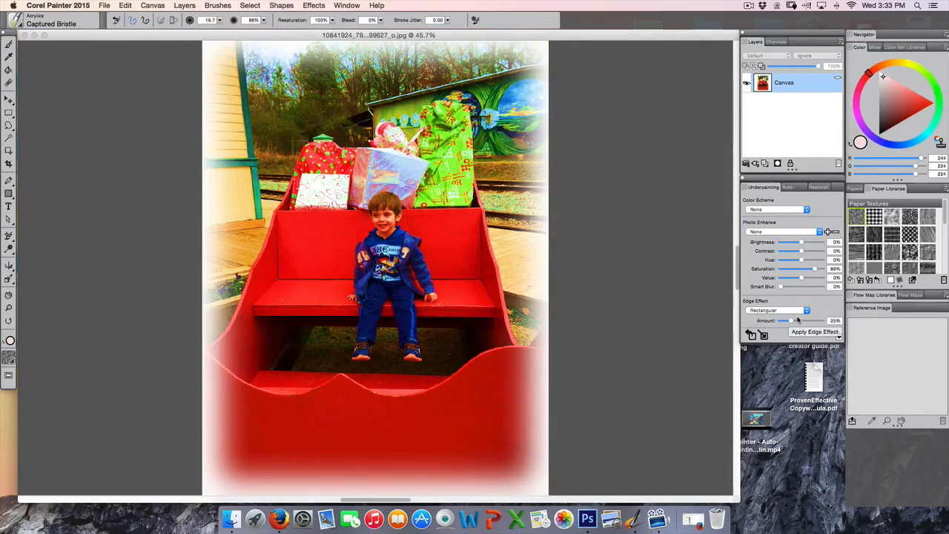
click(804, 312)
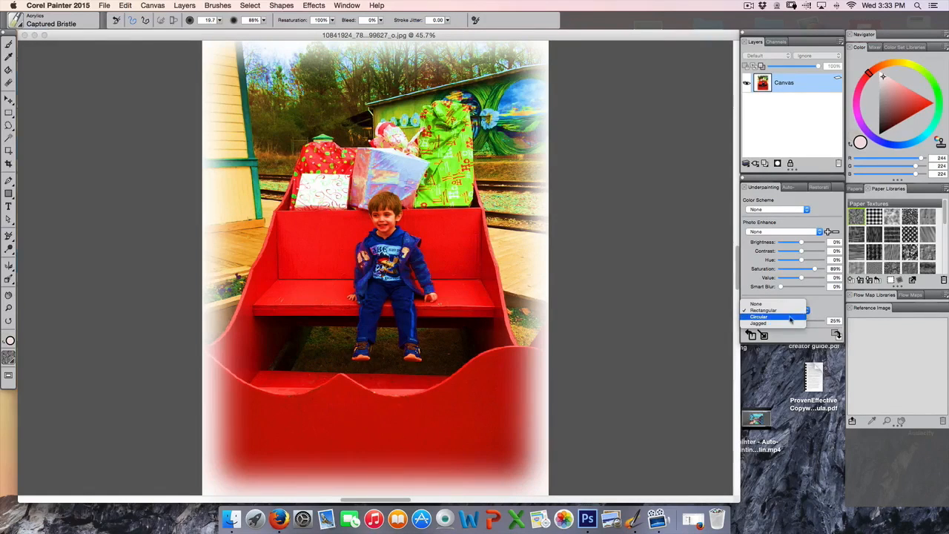
click(789, 314)
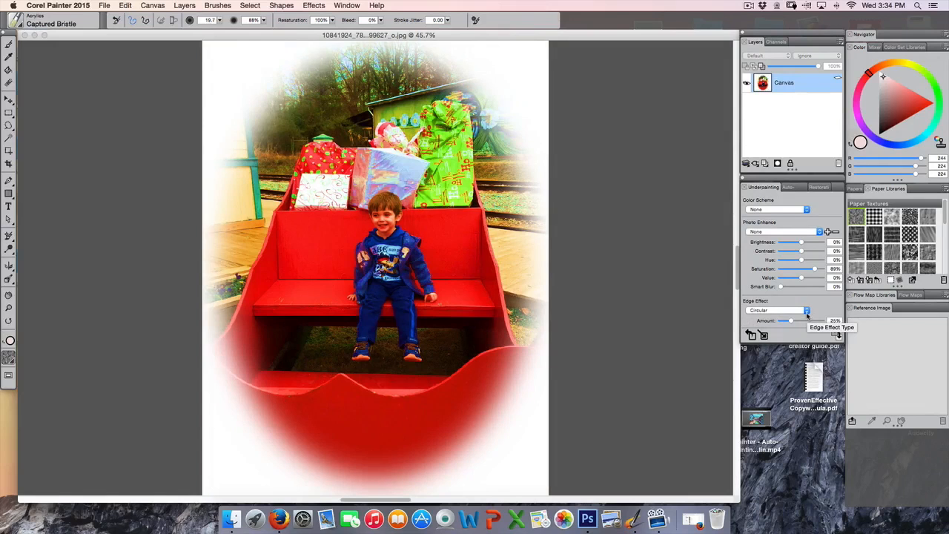
click(807, 312)
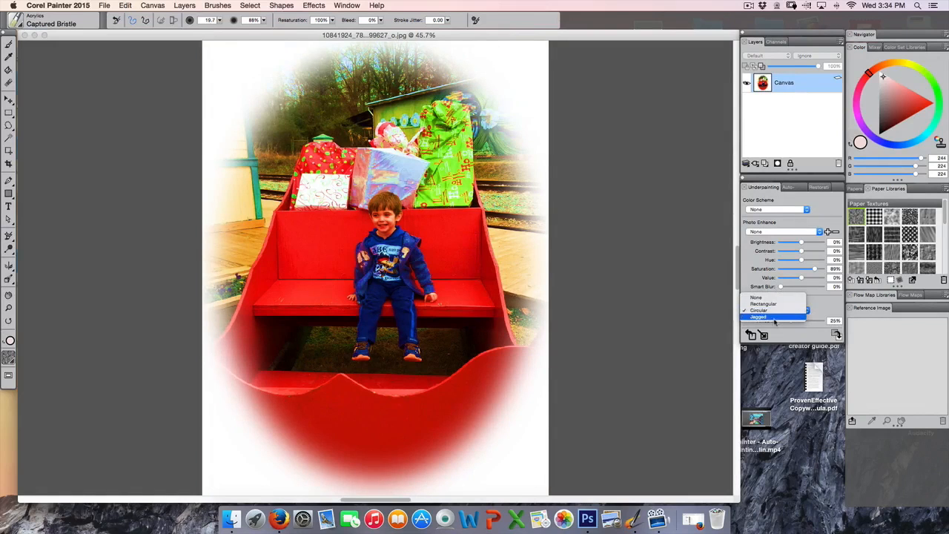
click(779, 321)
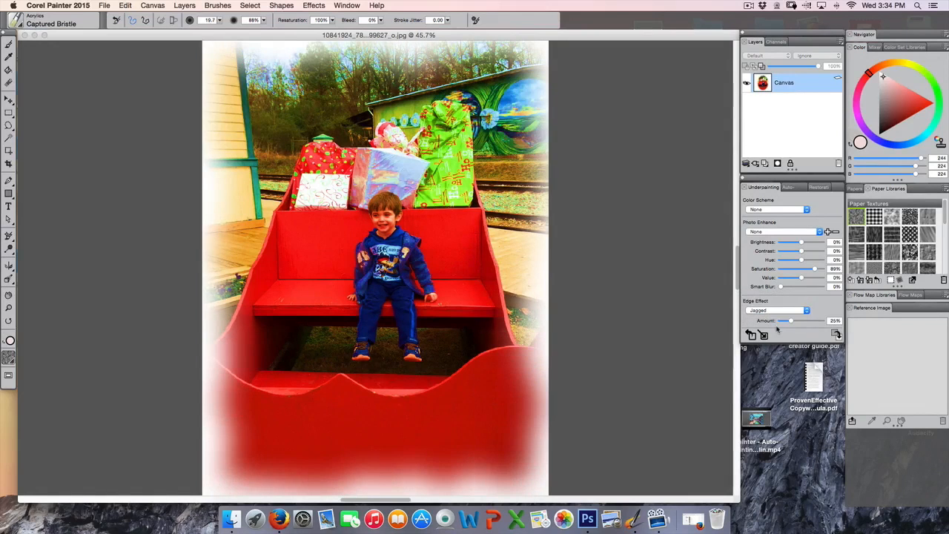
click(807, 311)
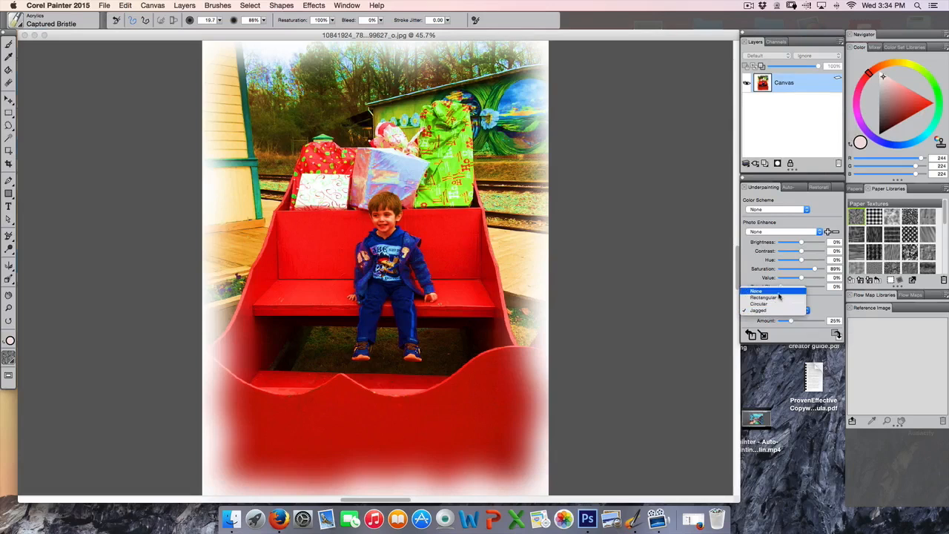
click(780, 290)
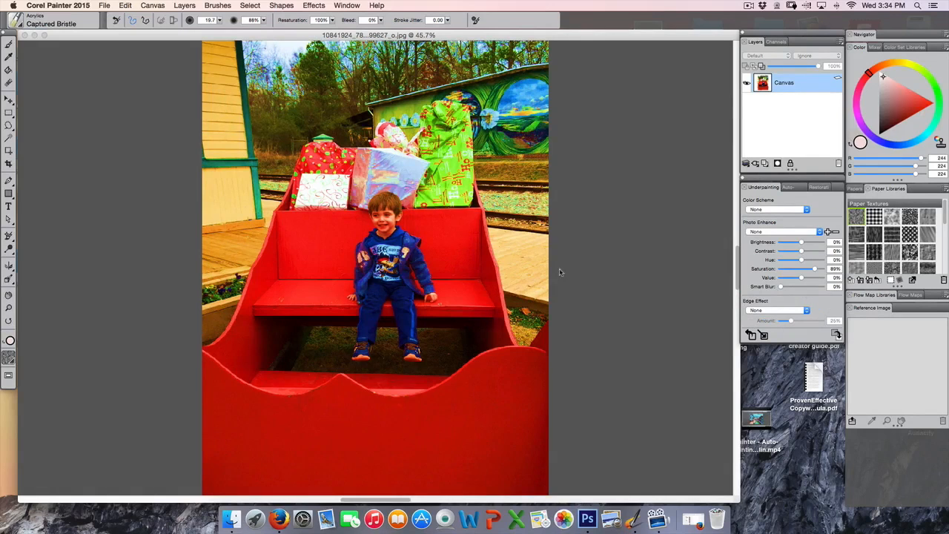
- Apply the underpainting adjustments and create a quick clone of the photo
click(764, 335)
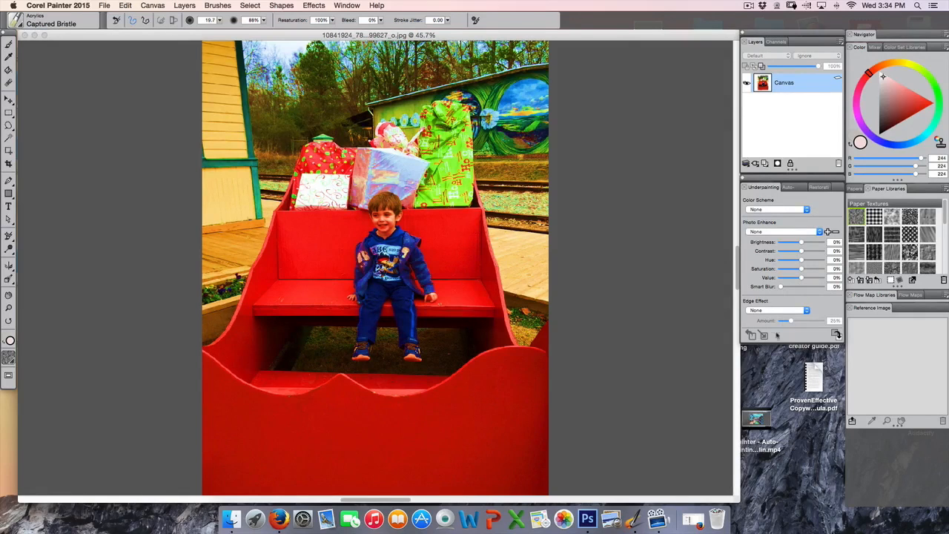
click(838, 335)
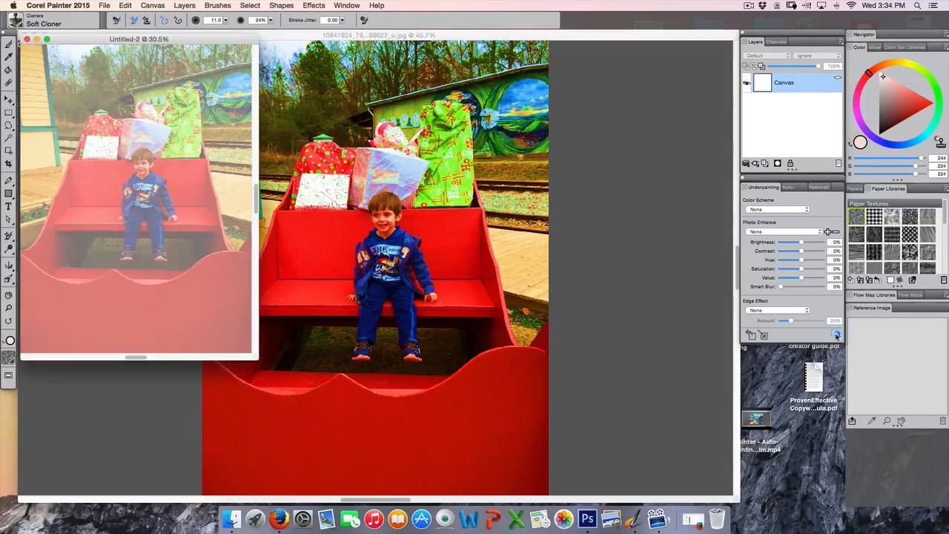
- Move and enlarge the clone's document window until it fills the workspace over the original photo
mouse_move(180, 40)
mouse_down()
mouse_move(351, 62)
mouse_move(395, 57)
mouse_up()
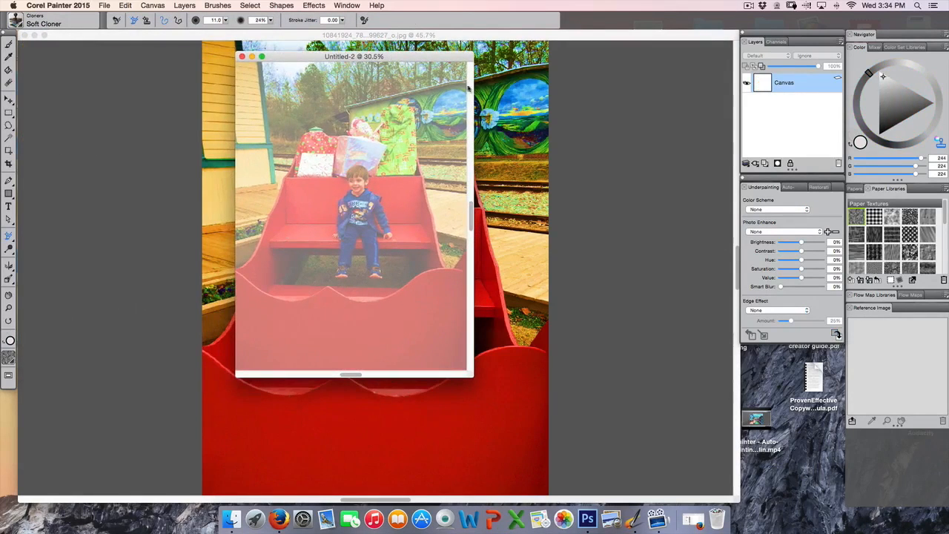
drag(474, 89, 700, 89)
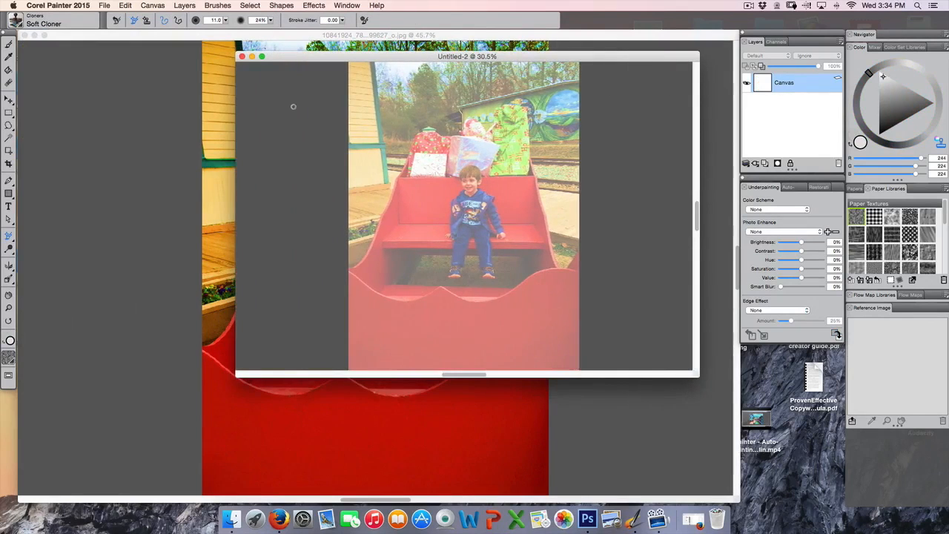
drag(235, 105, 25, 95)
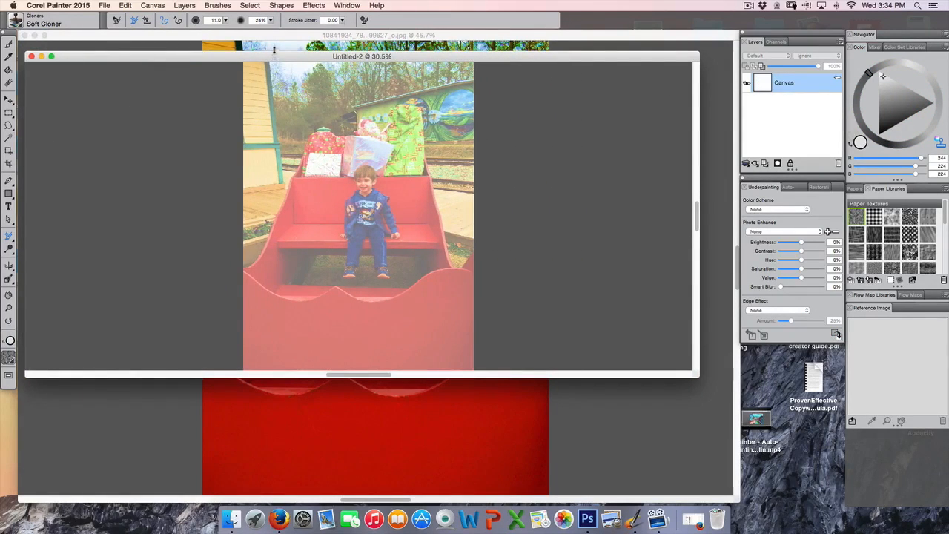
drag(274, 52, 275, 33)
drag(600, 377, 616, 503)
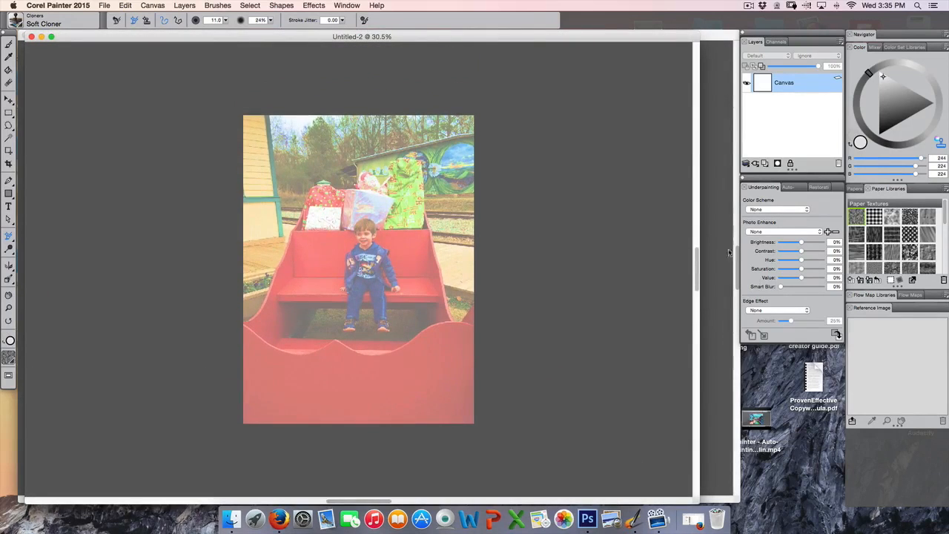
drag(700, 222, 731, 224)
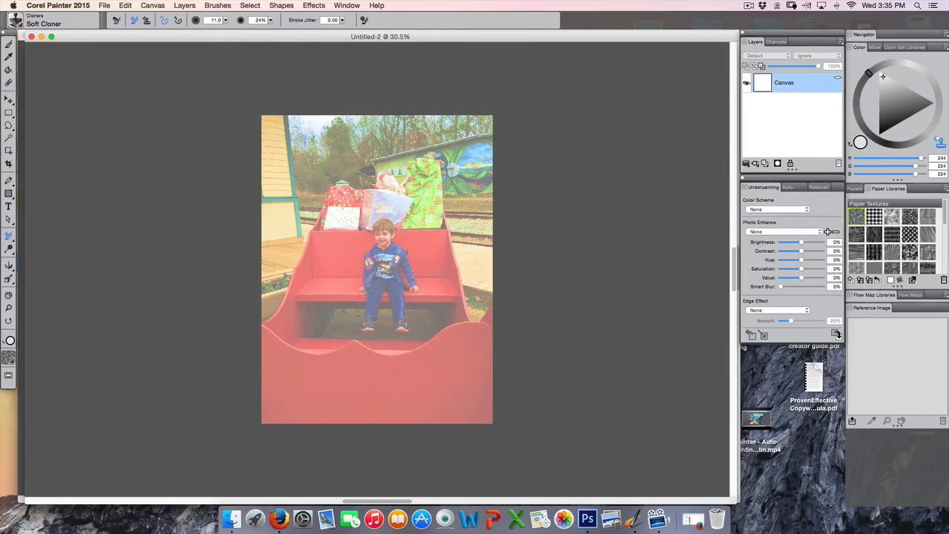
- Turn off the tracing paper on the clone, with the canvas enlarged in the window
key(super+0)
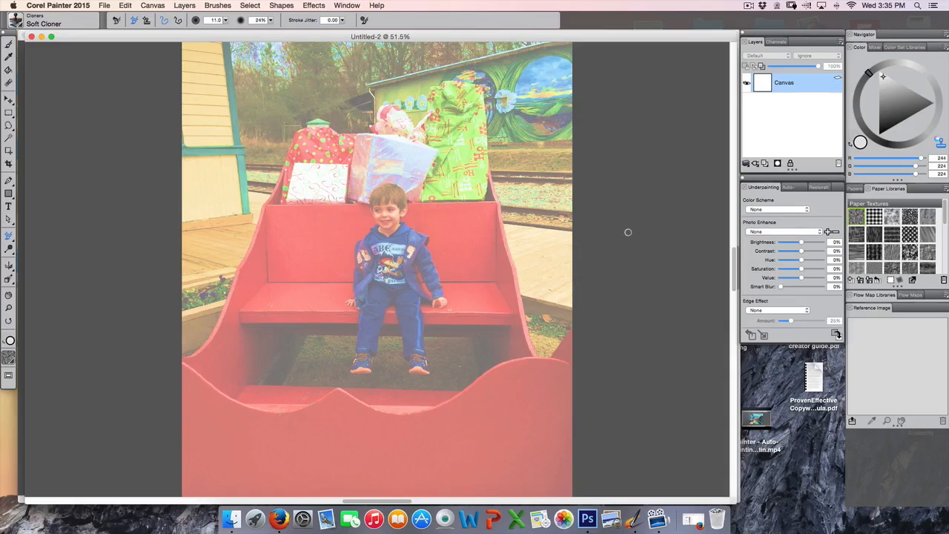
key(super+t)
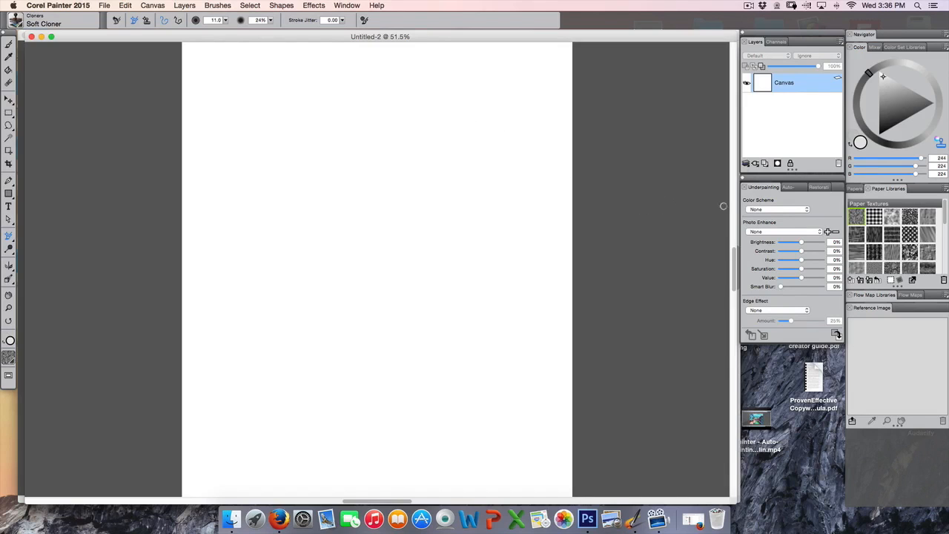
- Enable Smart Stroke Painting together with Smart Settings in the auto-painting options
click(790, 188)
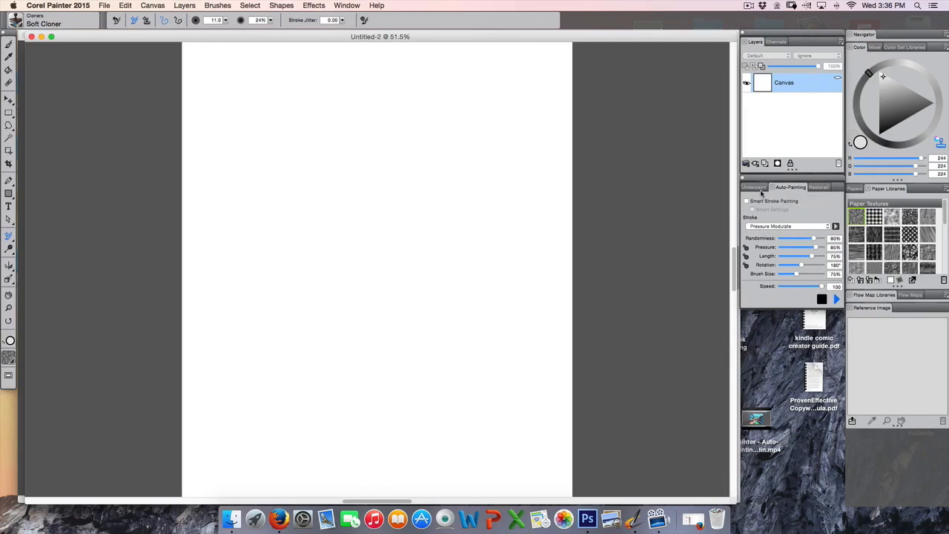
click(759, 192)
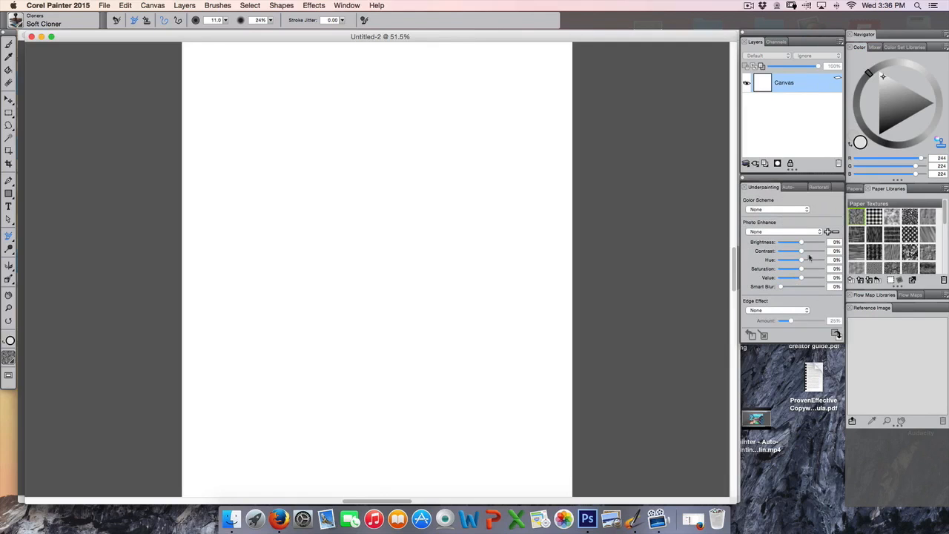
click(790, 189)
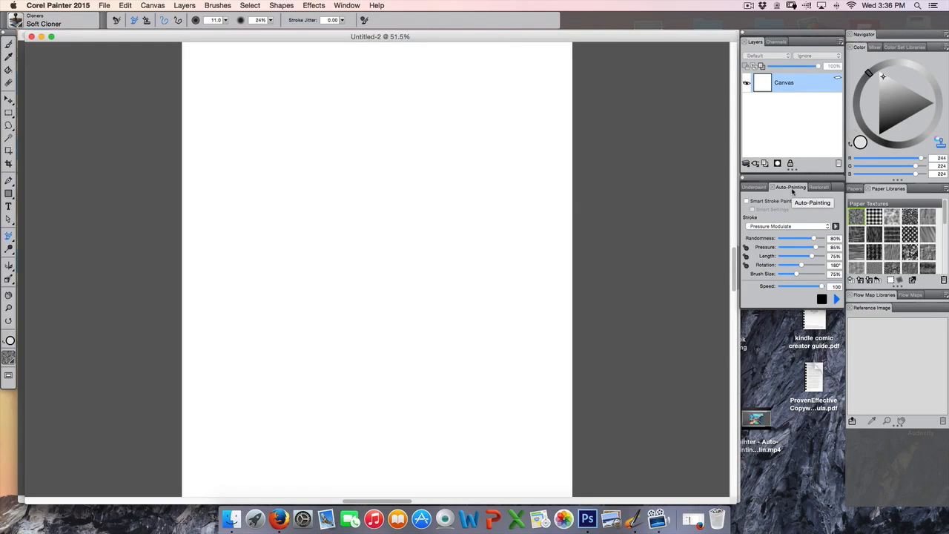
click(747, 201)
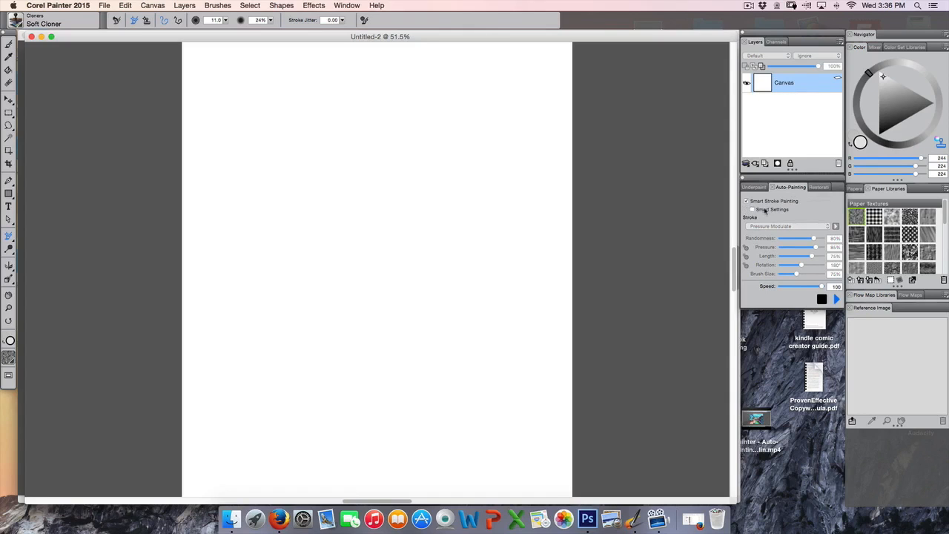
click(752, 210)
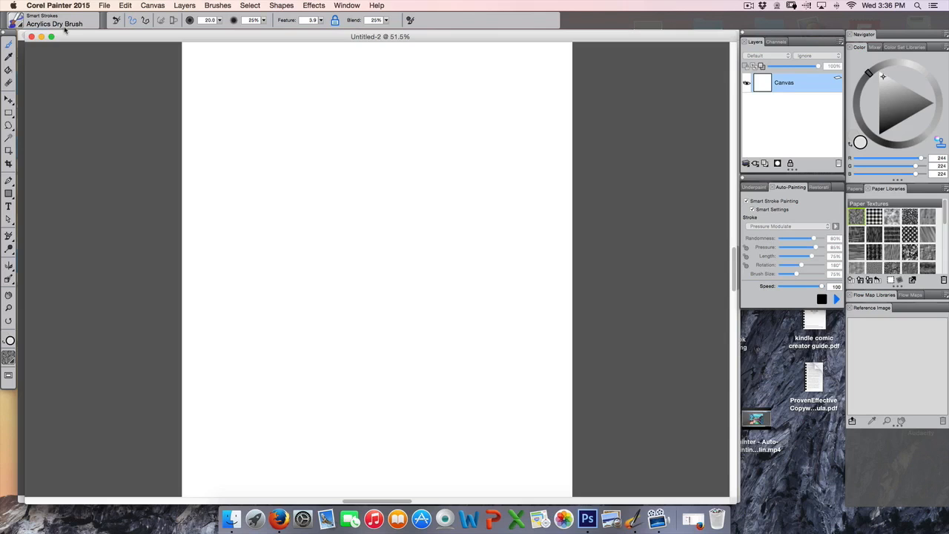
- Choose the Captured Bristle brush from the Acrylics category
click(18, 22)
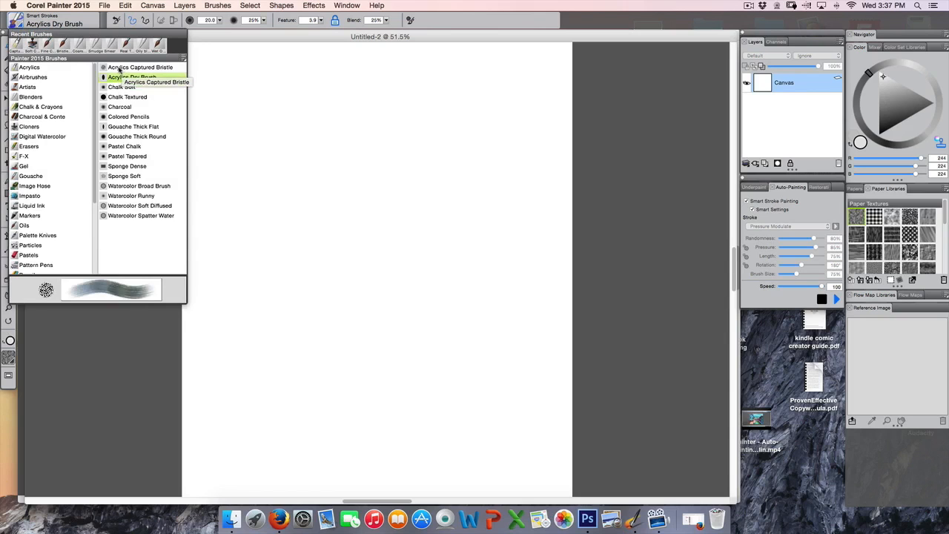
click(46, 69)
click(125, 77)
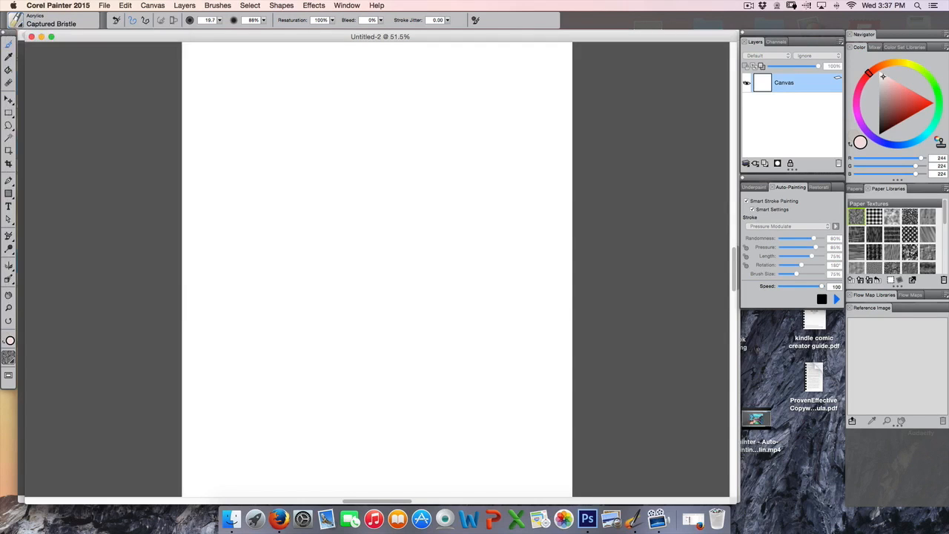
- Increase the Captured Bristle brush size to 31.6
click(220, 22)
drag(216, 30, 220, 30)
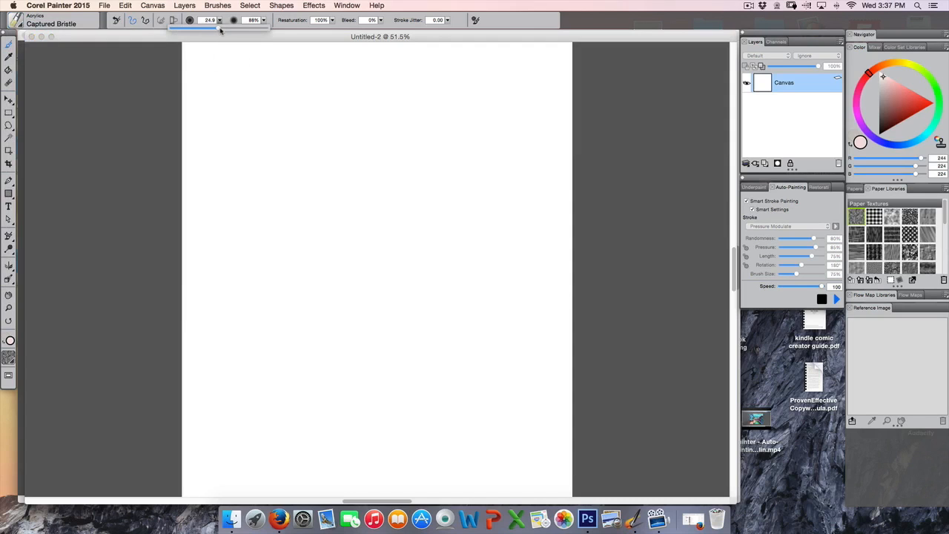
click(222, 43)
click(220, 22)
drag(218, 29, 224, 32)
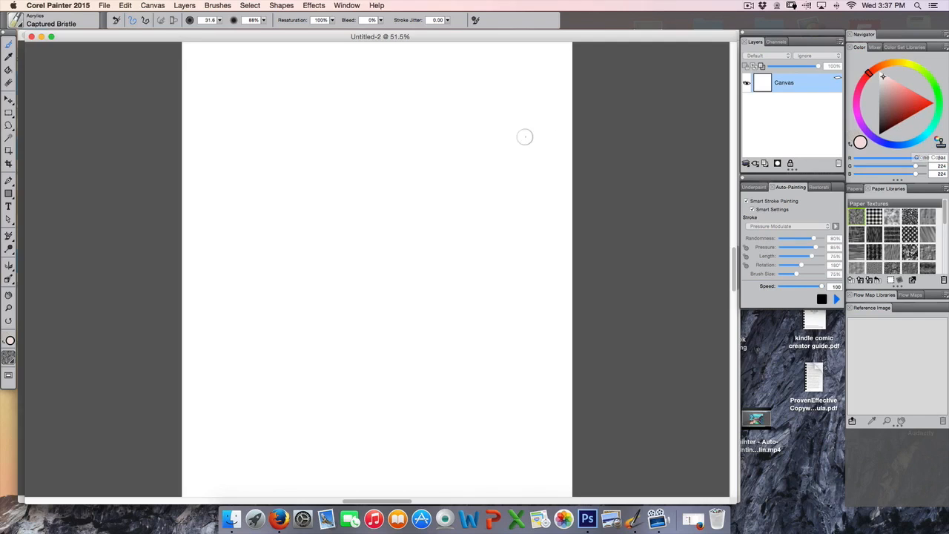
- Turn on Clone Color and auto-paint the whole blank canvas with the Captured Bristle brush
click(941, 144)
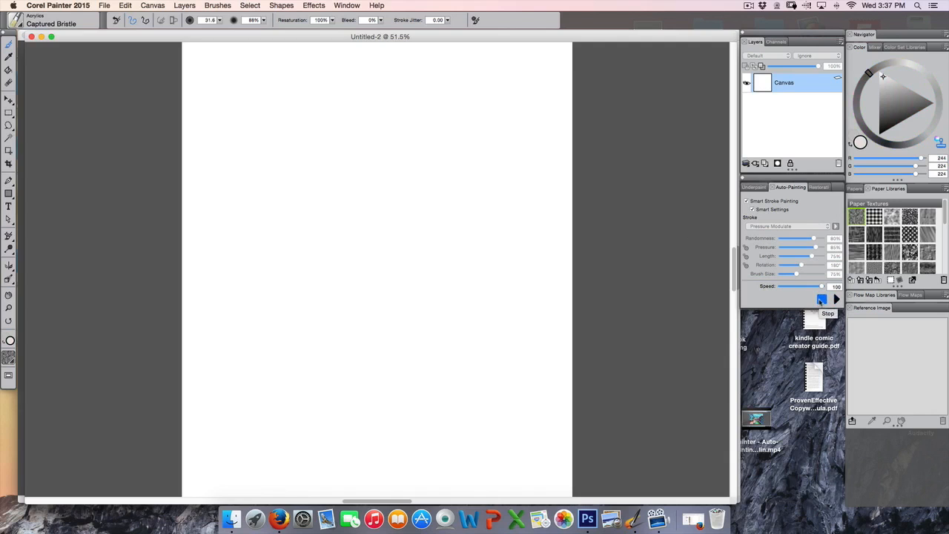
click(837, 298)
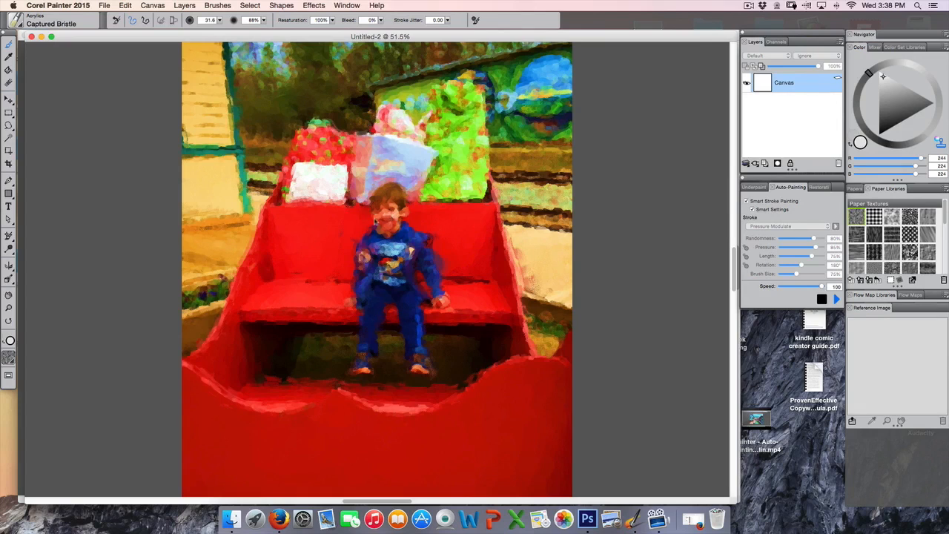
mouse_move(386, 217)
mouse_down()
mouse_move(376, 216)
mouse_move(390, 230)
mouse_up()
- Restore the photo detail in the boy's face using the Soft Cloner brush from the Cloners category
click(819, 189)
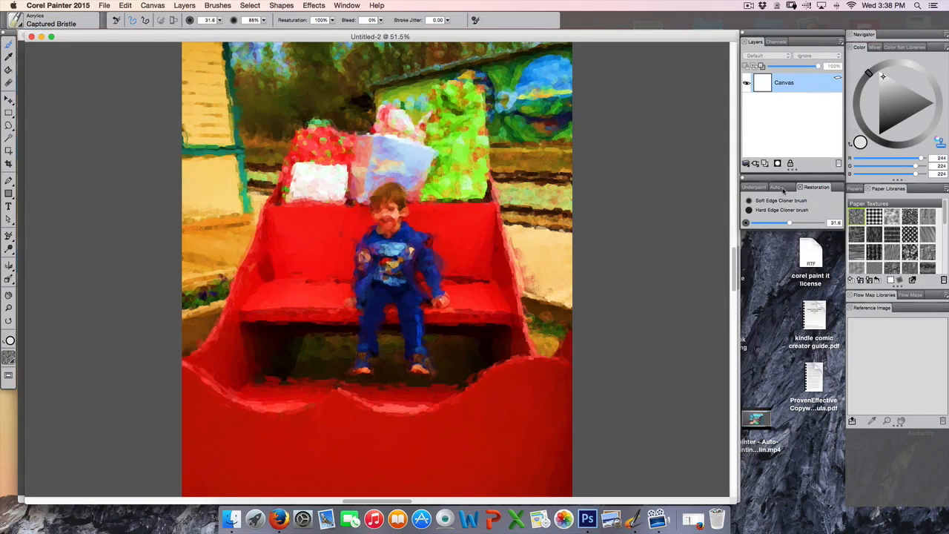
click(785, 190)
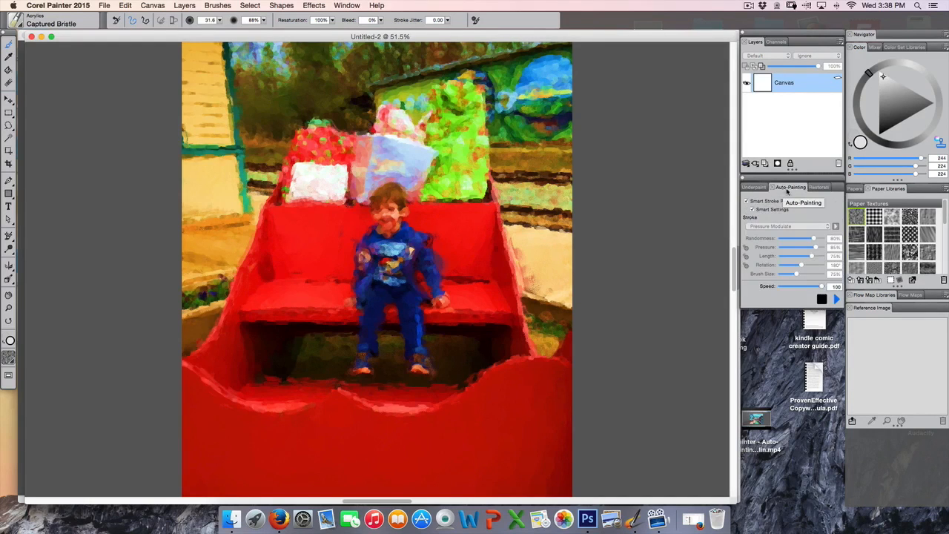
click(15, 21)
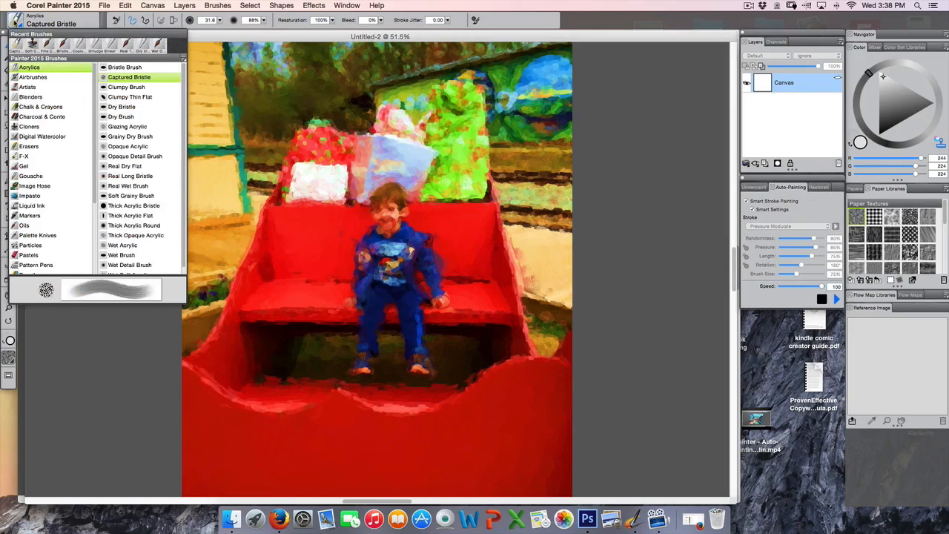
click(40, 127)
scroll(129, 185, down, 5)
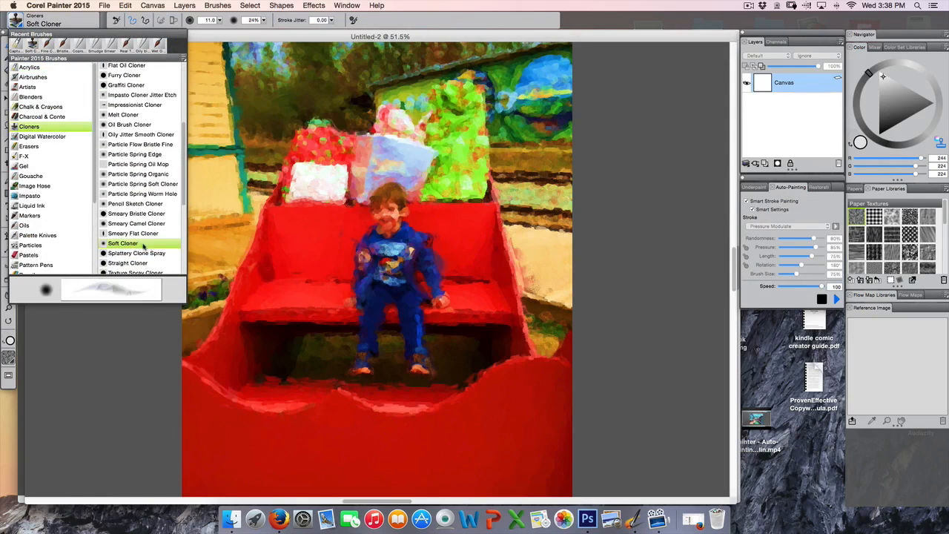
click(121, 244)
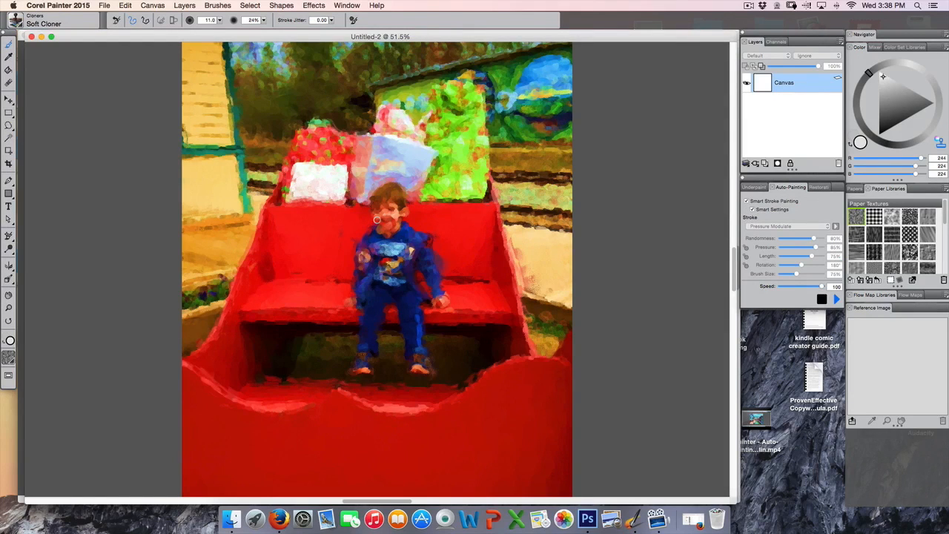
mouse_move(376, 220)
mouse_down()
mouse_move(398, 203)
mouse_move(391, 209)
mouse_up()
mouse_move(381, 209)
mouse_down()
mouse_move(396, 211)
mouse_move(384, 217)
mouse_move(393, 223)
mouse_move(377, 211)
mouse_move(390, 222)
mouse_move(400, 213)
mouse_up()
- Add a new layer and select the Acrylics Captured Bristle brush with Clone Color turned off
click(766, 163)
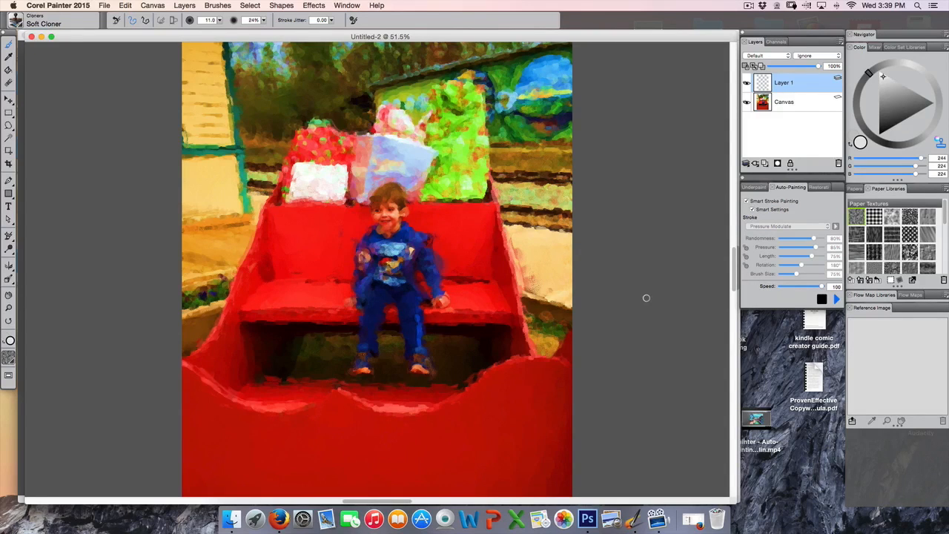
click(22, 23)
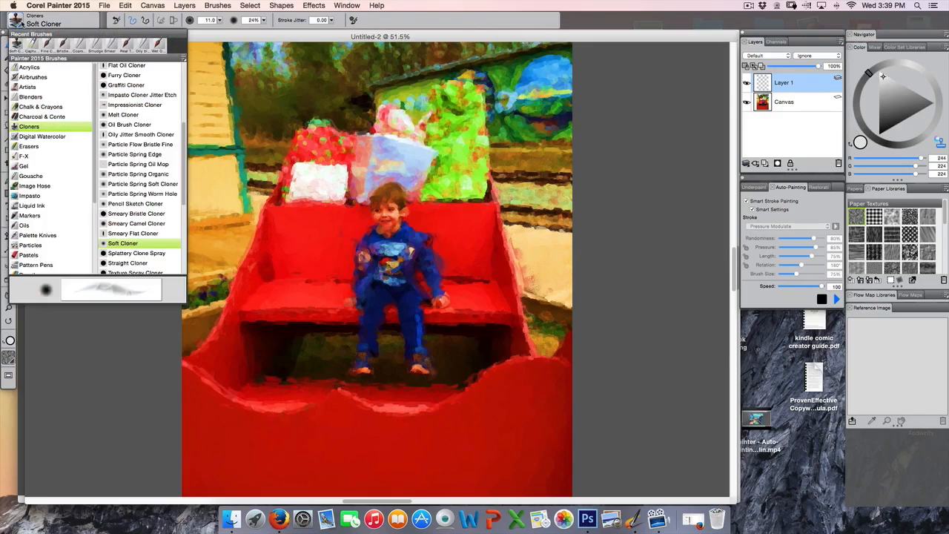
click(30, 67)
click(119, 71)
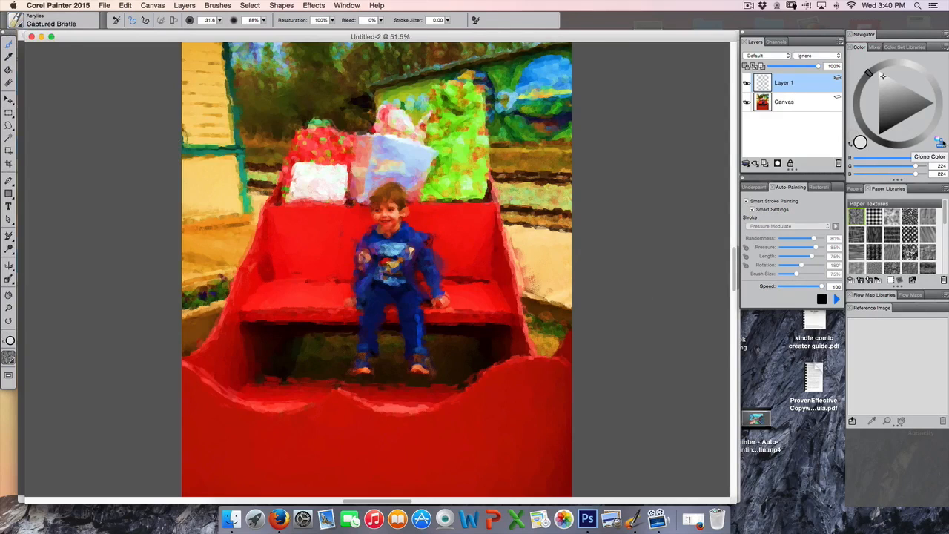
click(939, 144)
click(940, 145)
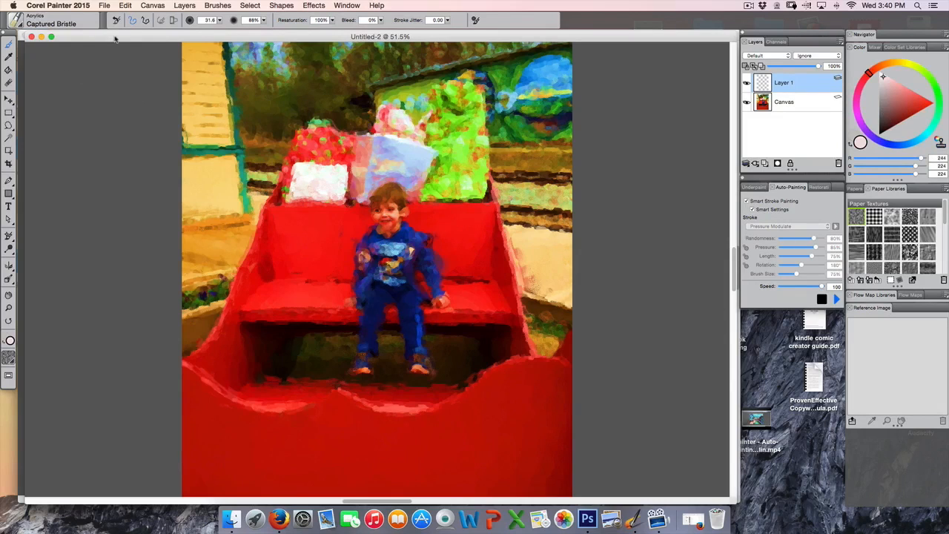
- Reduce the Captured Bristle brush size to 11.1
drag(214, 27, 223, 39)
click(219, 20)
drag(214, 30, 199, 37)
- Sample a light skin tone from the boy's face and paint over the face with it
click(8, 56)
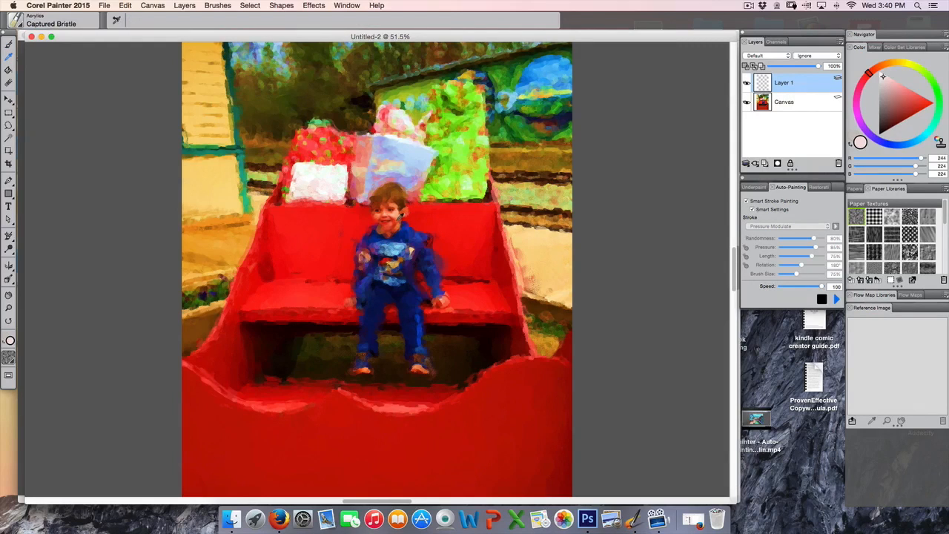
click(401, 216)
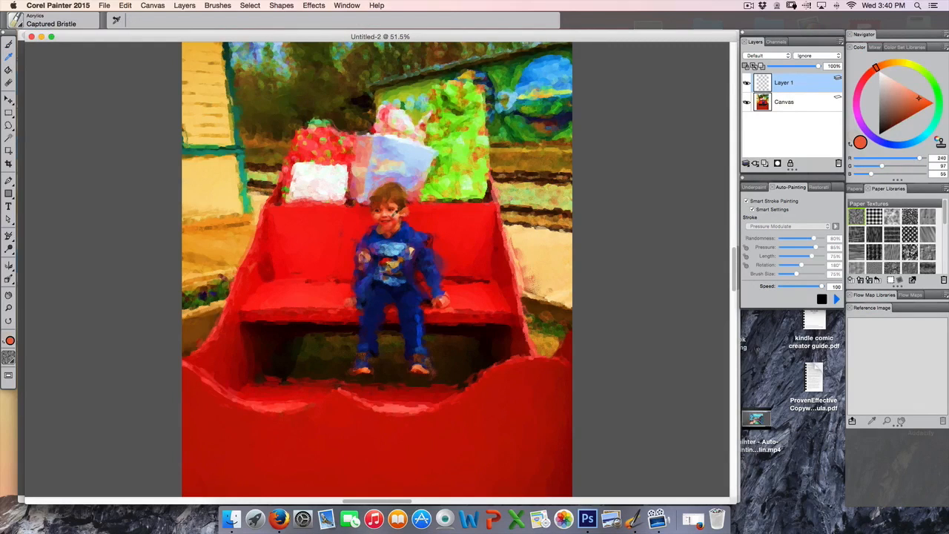
click(382, 214)
click(387, 210)
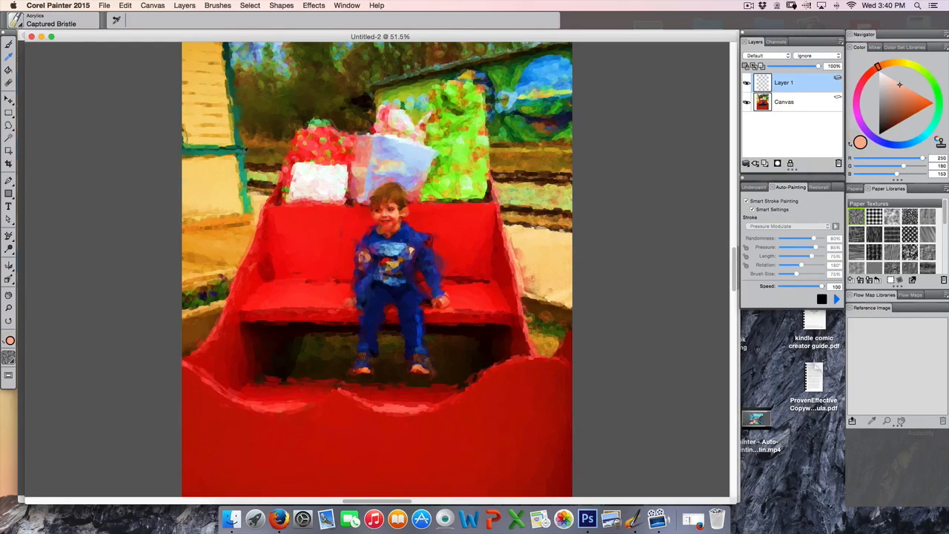
click(9, 45)
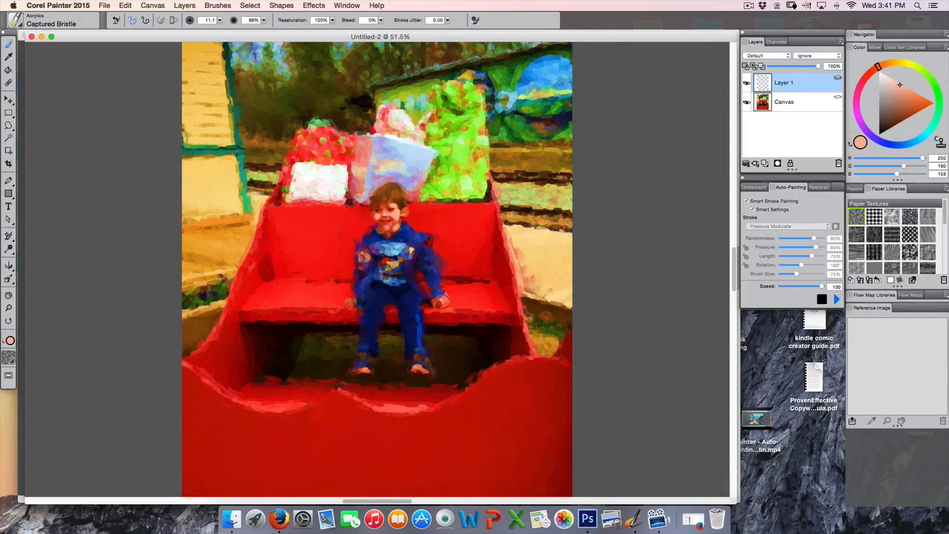
- Undo the brush strokes painted on the new layer one by one
click(129, 7)
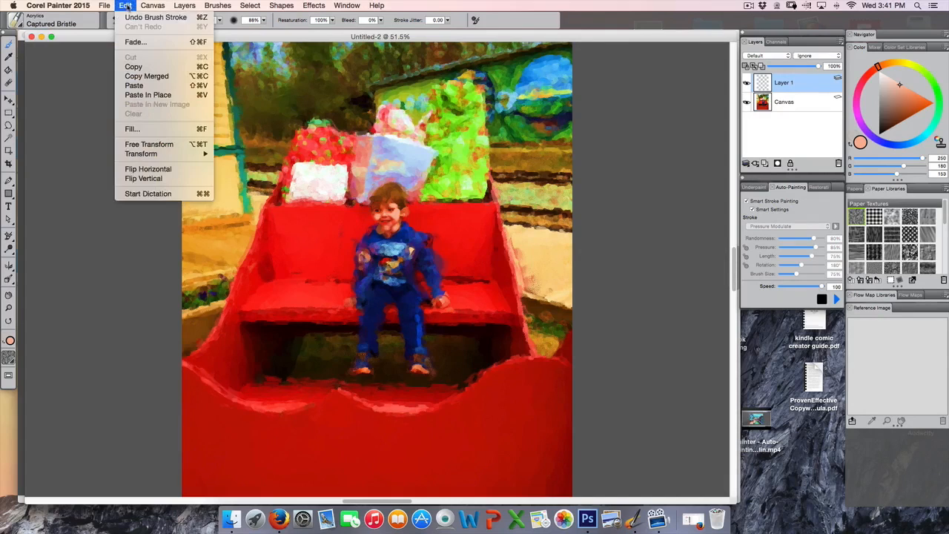
click(130, 18)
click(128, 7)
click(130, 18)
click(125, 6)
click(129, 18)
click(125, 6)
click(130, 18)
click(125, 5)
click(130, 18)
click(126, 7)
click(130, 18)
click(127, 7)
click(129, 17)
click(127, 7)
click(130, 18)
- Undo the creation of the new layer and redo it
click(127, 6)
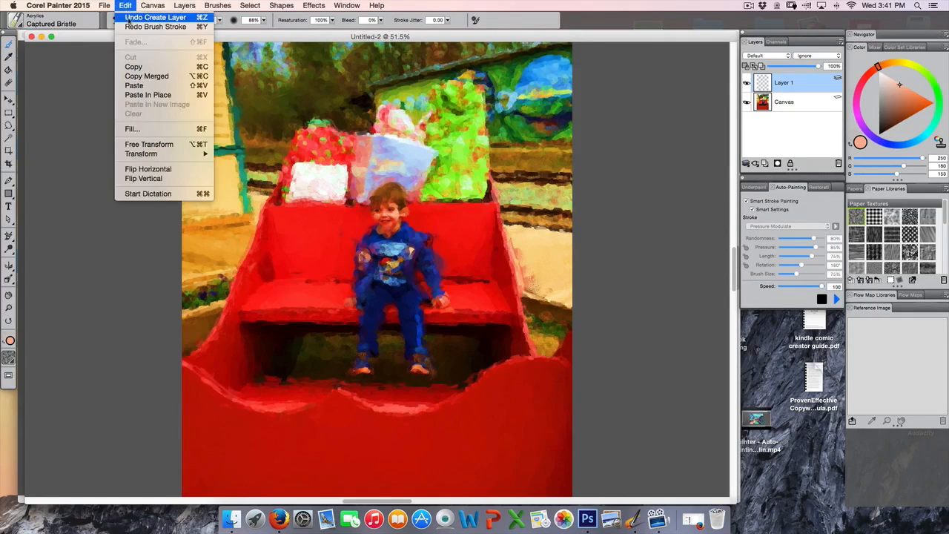
click(130, 20)
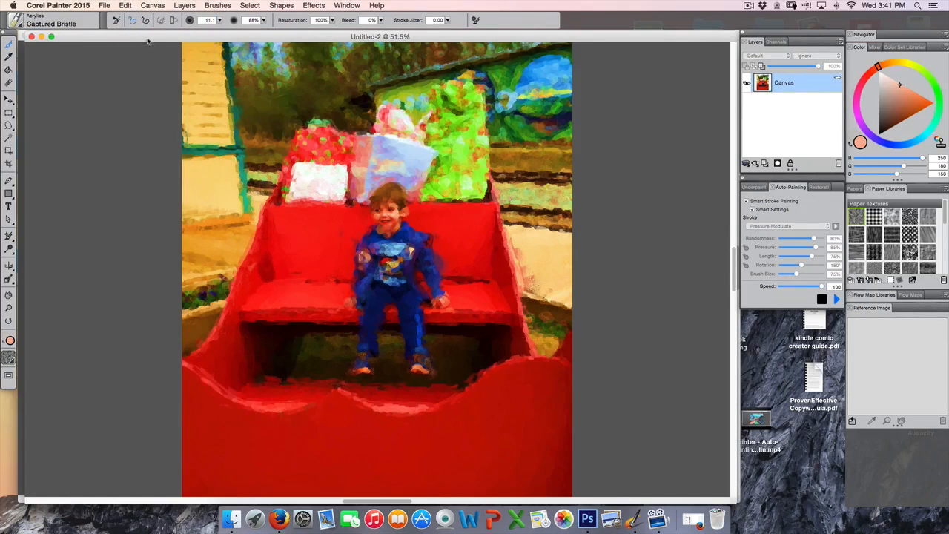
click(126, 7)
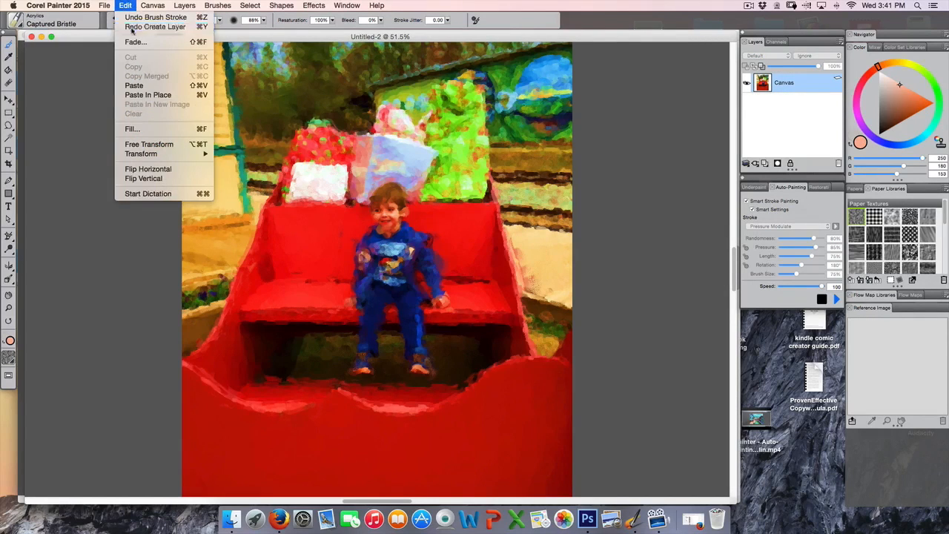
click(133, 27)
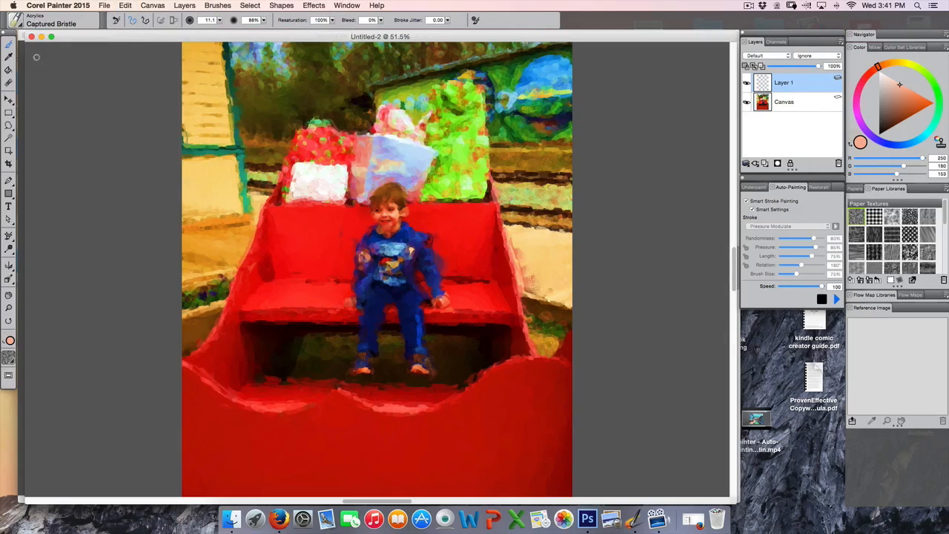
- Lower the brush opacity to 74% and choose a very pale peach as the paint colour
click(264, 20)
drag(296, 29, 286, 29)
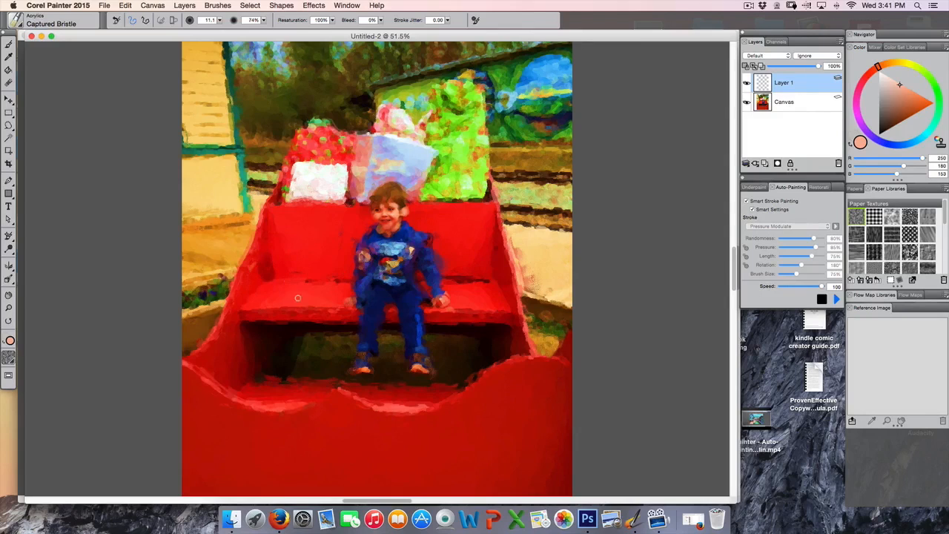
click(886, 77)
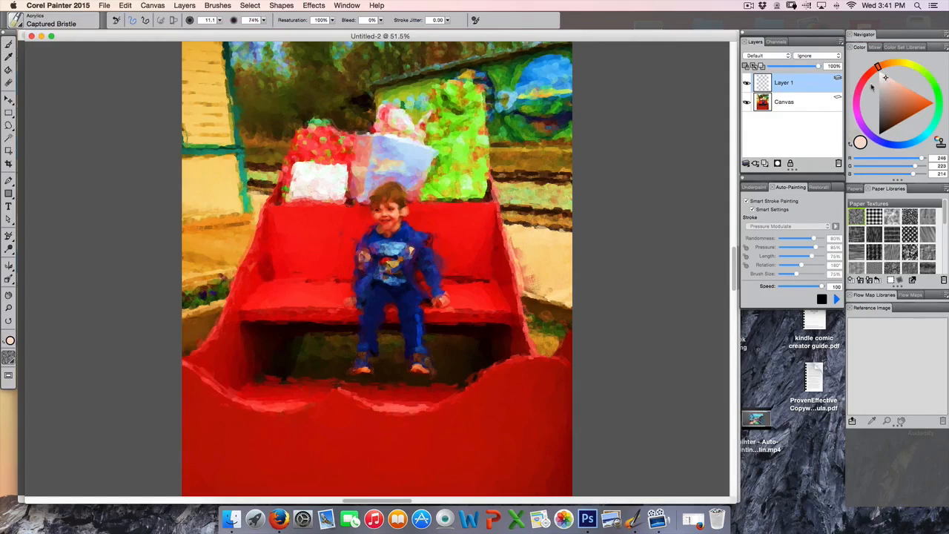
- Paint pale highlights along the curved front edge and both side edges of the red sleigh
click(9, 45)
mouse_move(274, 406)
mouse_down()
mouse_move(295, 405)
mouse_move(230, 397)
mouse_move(210, 385)
mouse_up()
mouse_move(426, 413)
mouse_down()
mouse_move(378, 406)
mouse_move(405, 408)
mouse_up()
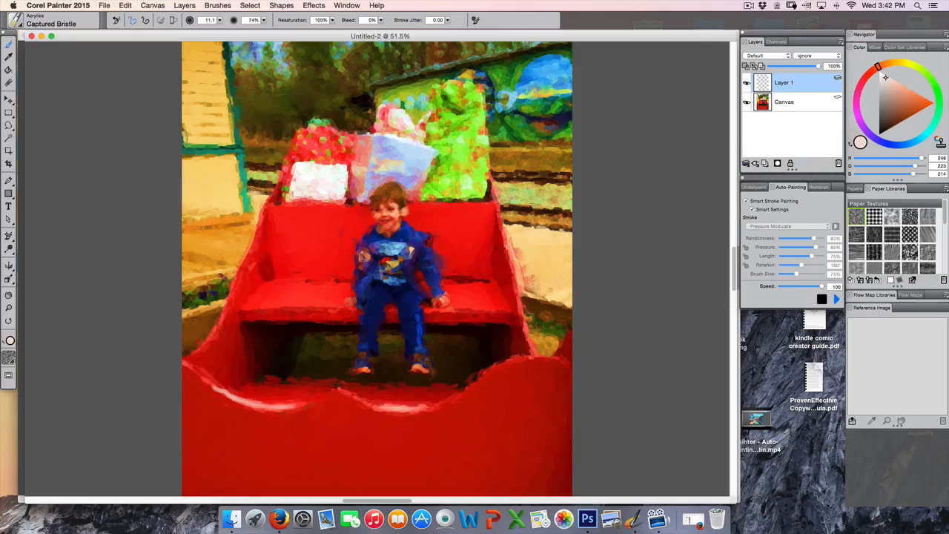
mouse_move(517, 284)
mouse_down()
mouse_move(510, 262)
mouse_move(524, 327)
mouse_up()
drag(237, 278, 214, 331)
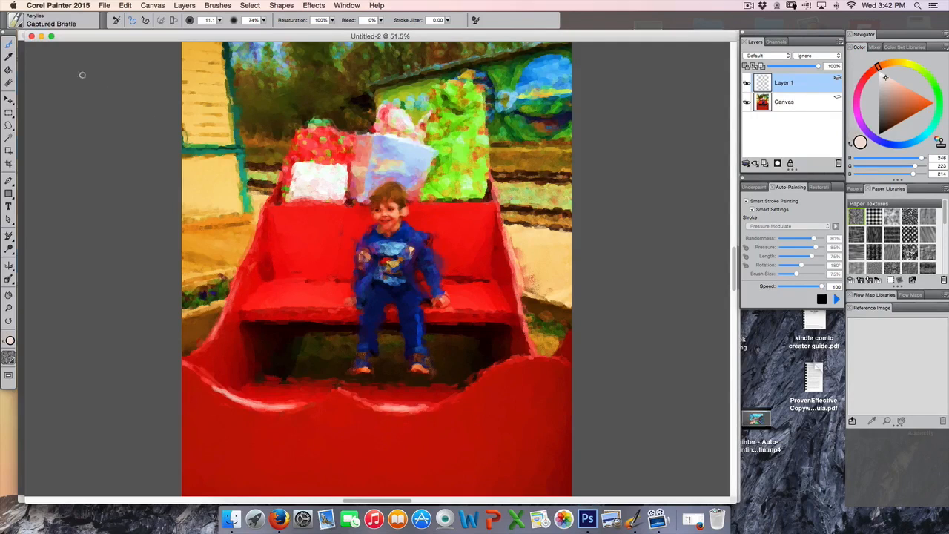
- Sample the bright red from the sleigh's seat back and paint it over the smudges around the boy with the Captured Bristle brush
click(10, 57)
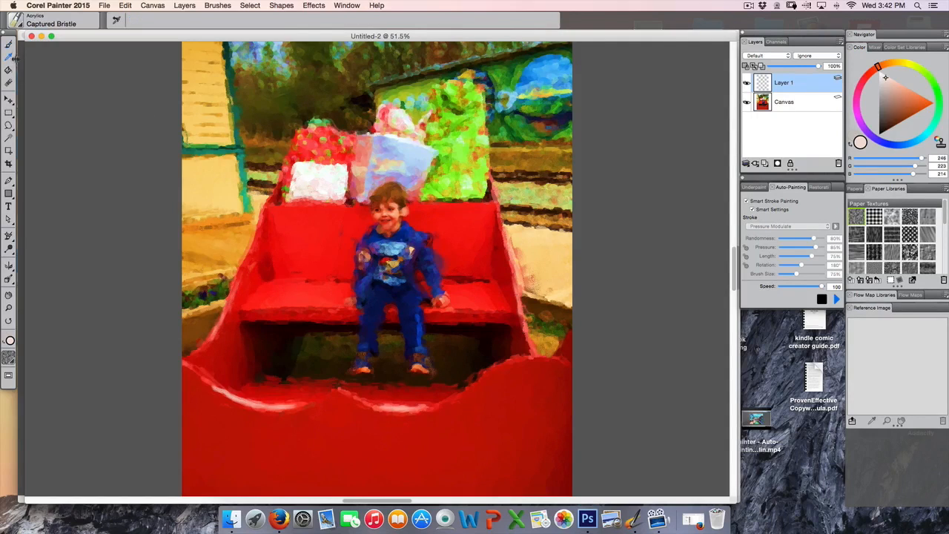
click(461, 241)
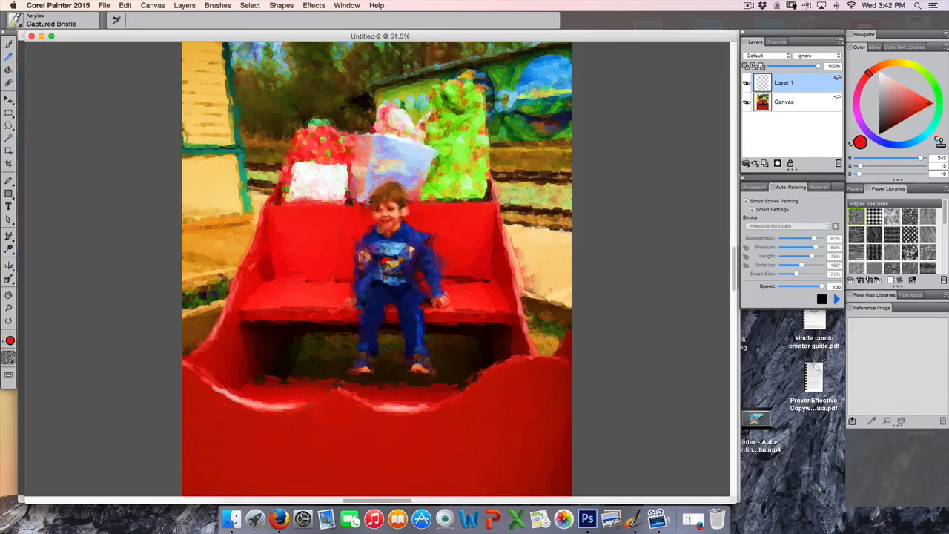
click(9, 44)
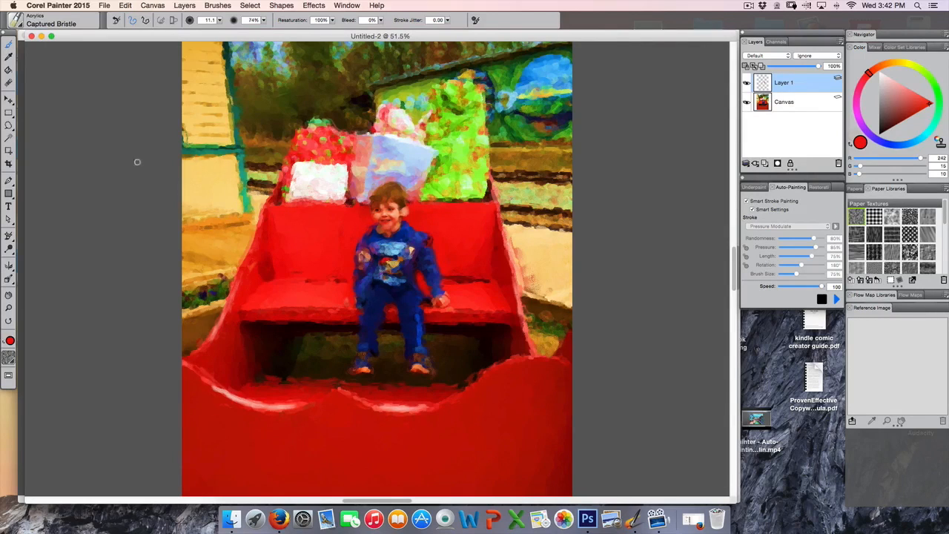
- Sample the green from the building's trim and paint green accents on the trim and the foliage beside the sleigh
click(9, 57)
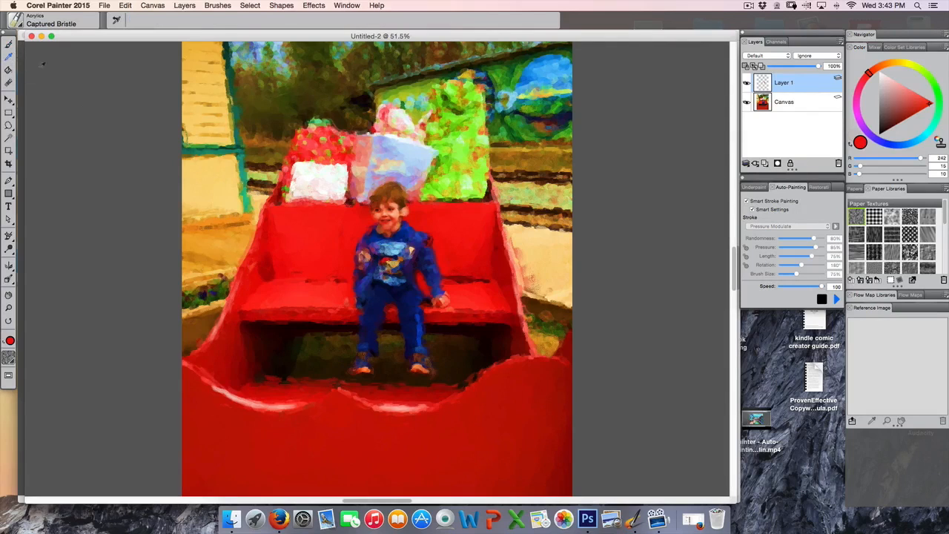
click(217, 146)
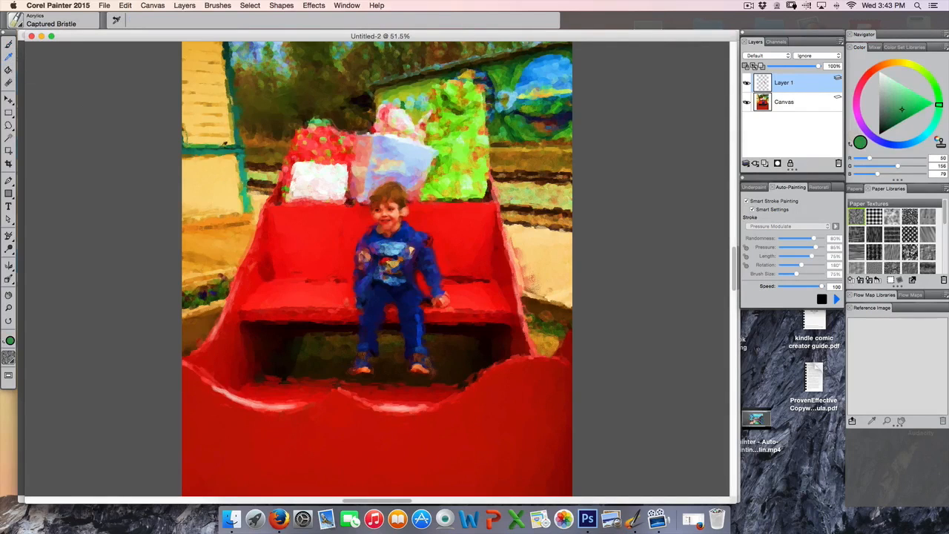
click(9, 45)
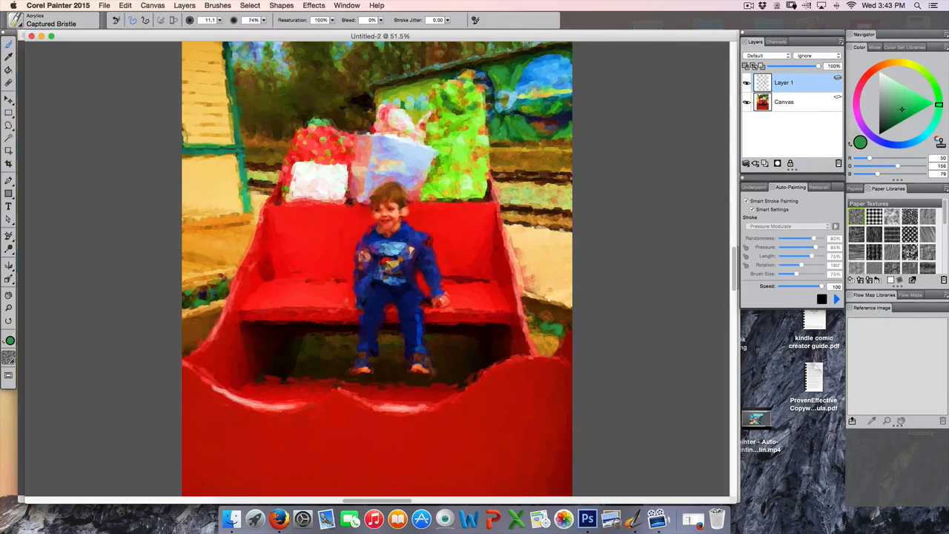
- Sample reds from the sleigh's floor edge and seat and paint over the ragged dark spots along the floor edge and seat
click(9, 58)
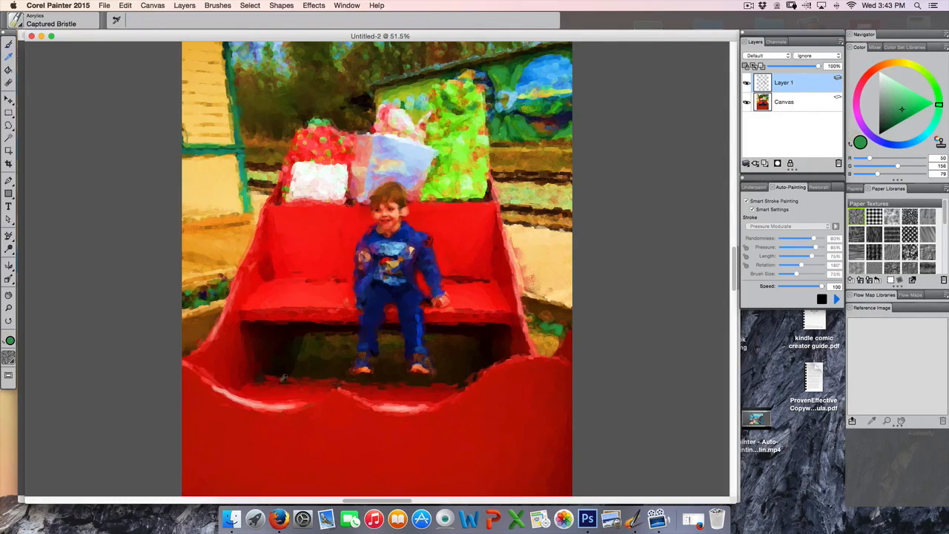
click(275, 380)
click(9, 45)
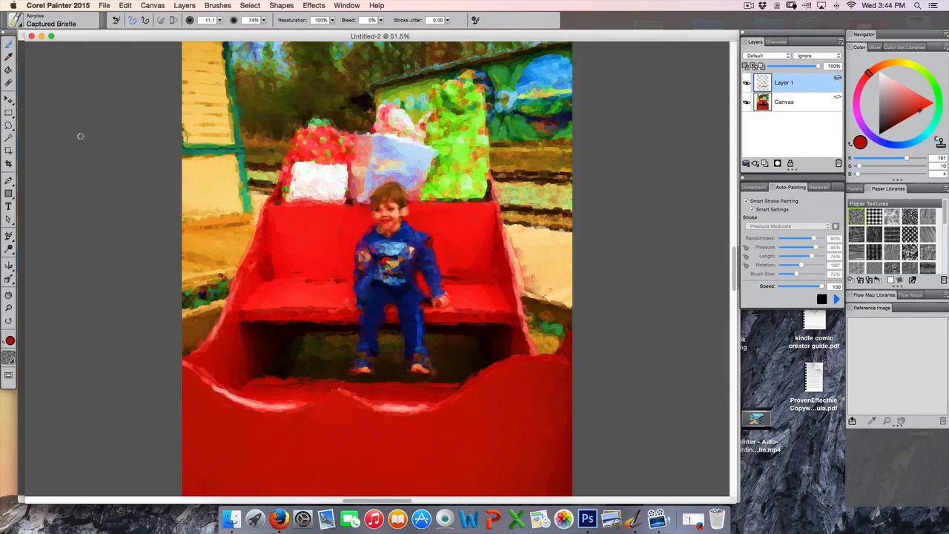
click(9, 57)
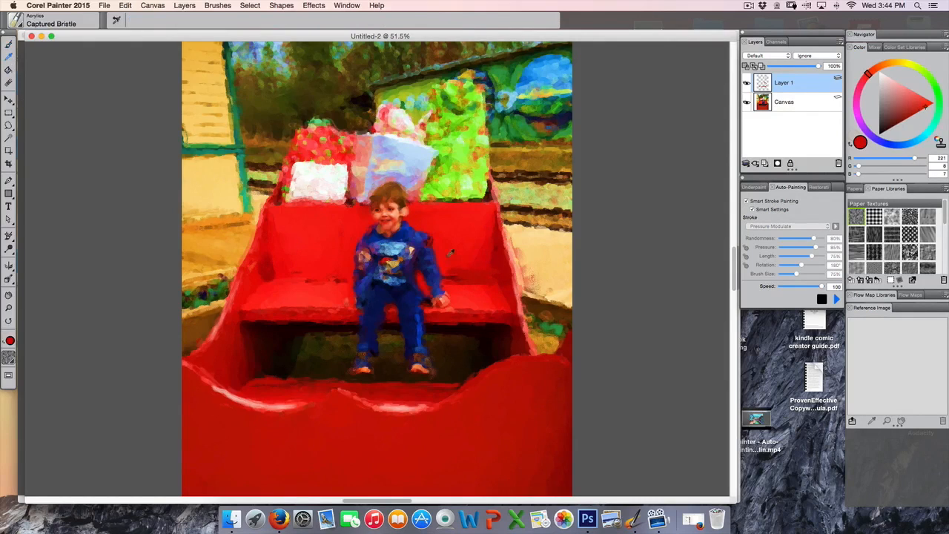
click(8, 44)
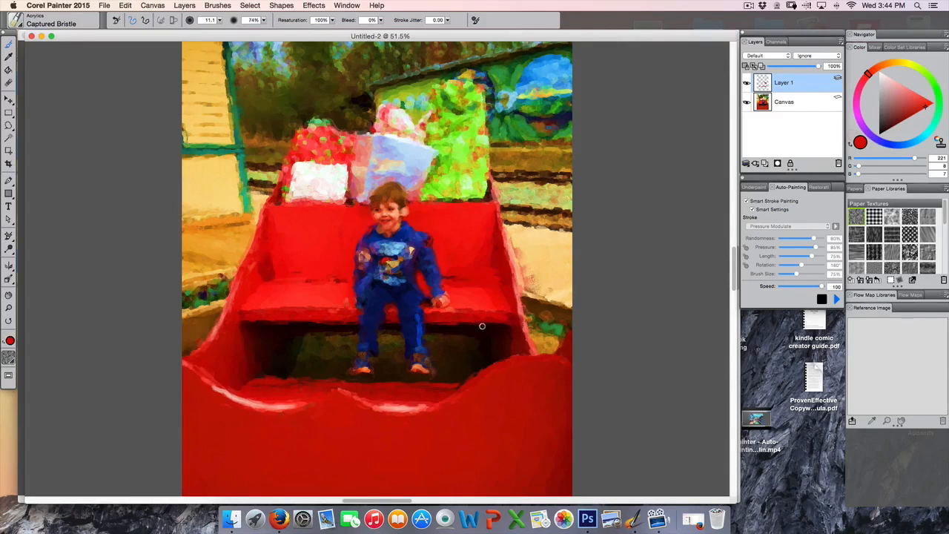
- Sample the orange-brown of the ground and paint short strokes across the ground and the building's cream wall
click(9, 57)
click(236, 219)
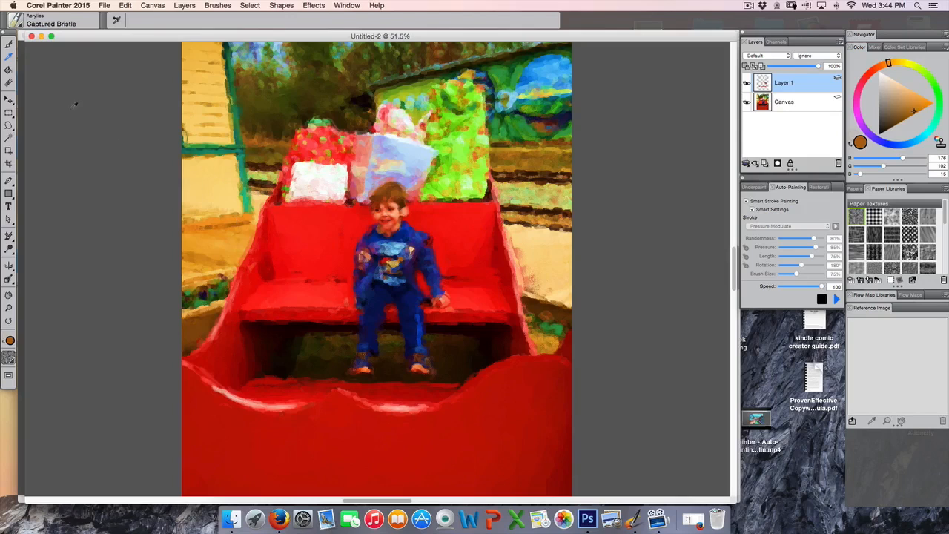
click(9, 45)
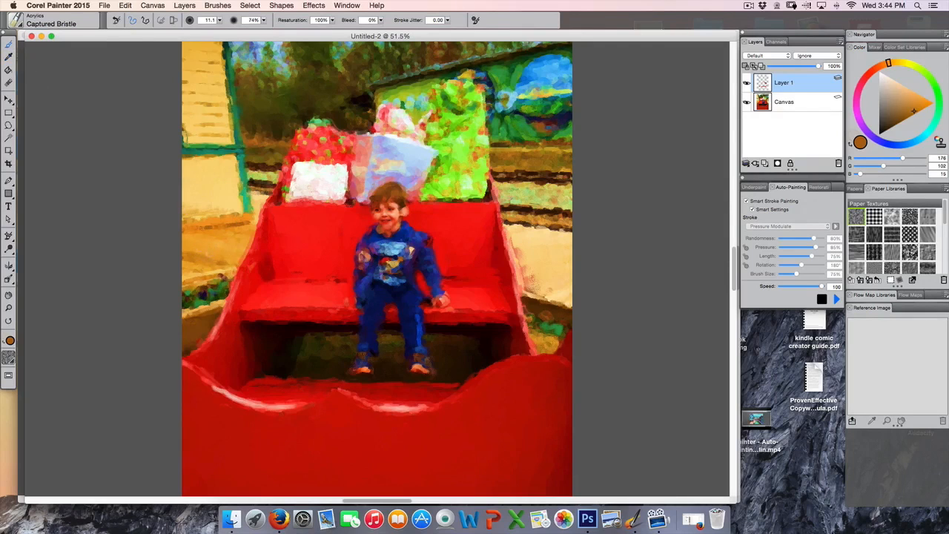
mouse_move(200, 243)
mouse_down()
mouse_move(212, 250)
mouse_move(220, 236)
mouse_up()
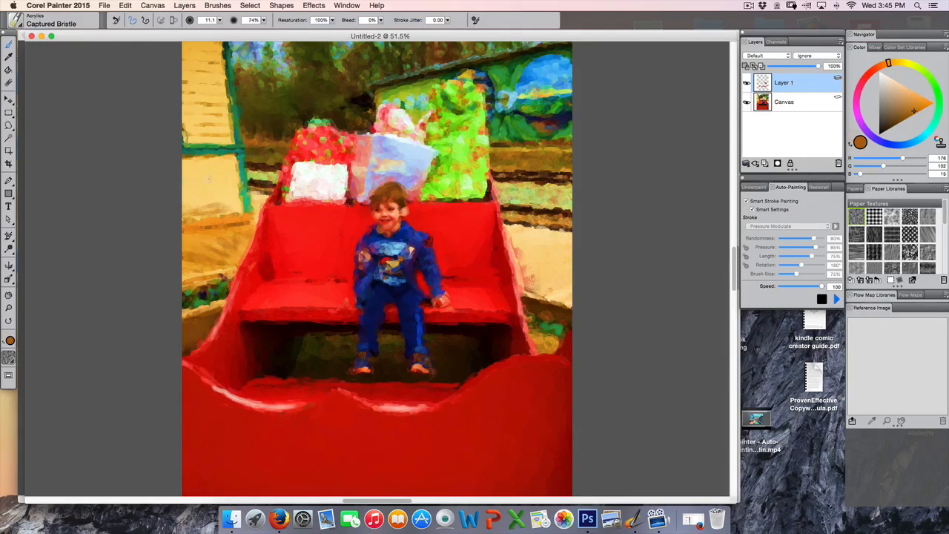
mouse_move(199, 182)
mouse_down()
mouse_move(212, 187)
mouse_move(209, 174)
mouse_move(221, 167)
mouse_move(219, 186)
mouse_up()
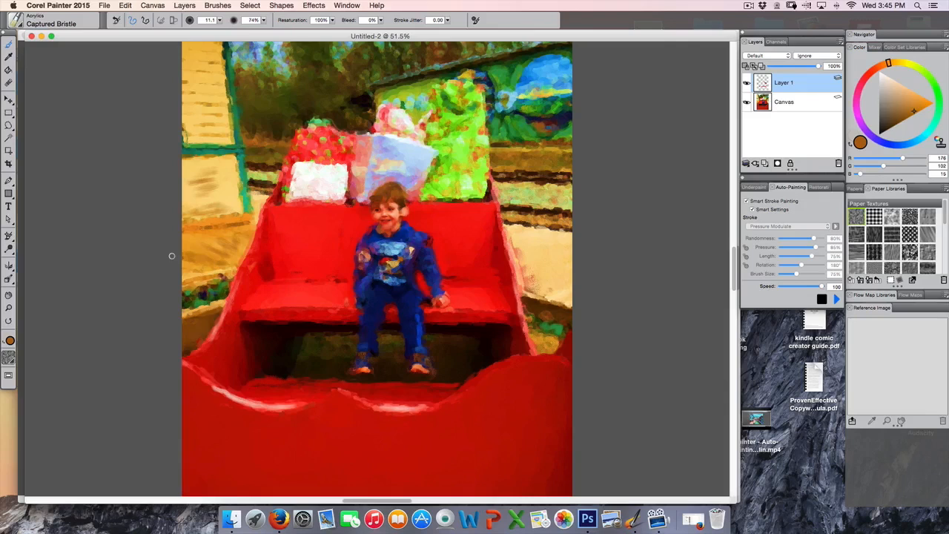
- Make the Canvas the active layer and switch to the Soft Cloner brush from the Cloners category
click(785, 104)
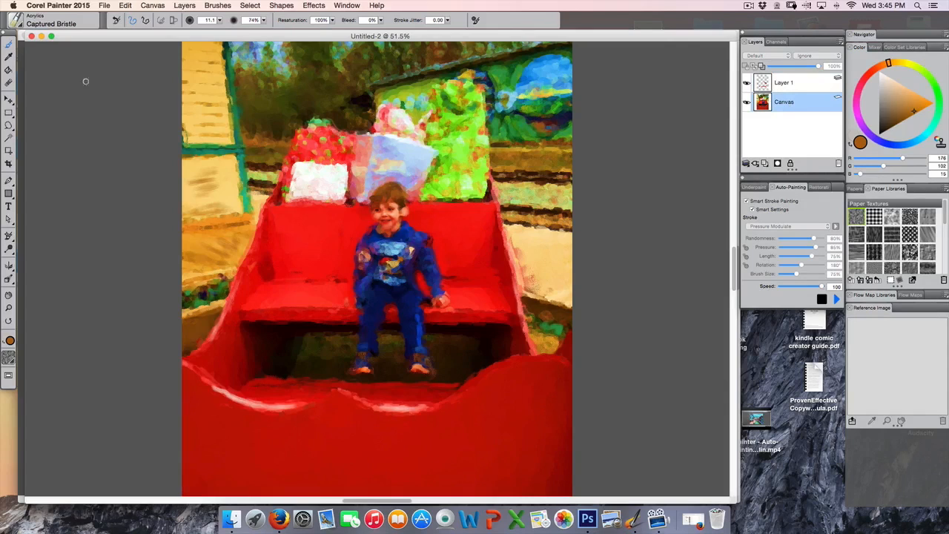
click(20, 24)
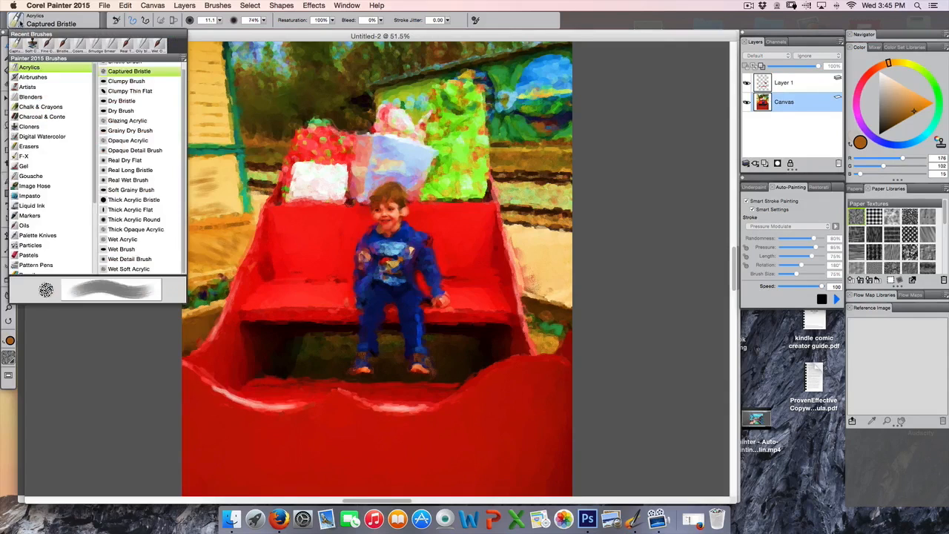
click(32, 127)
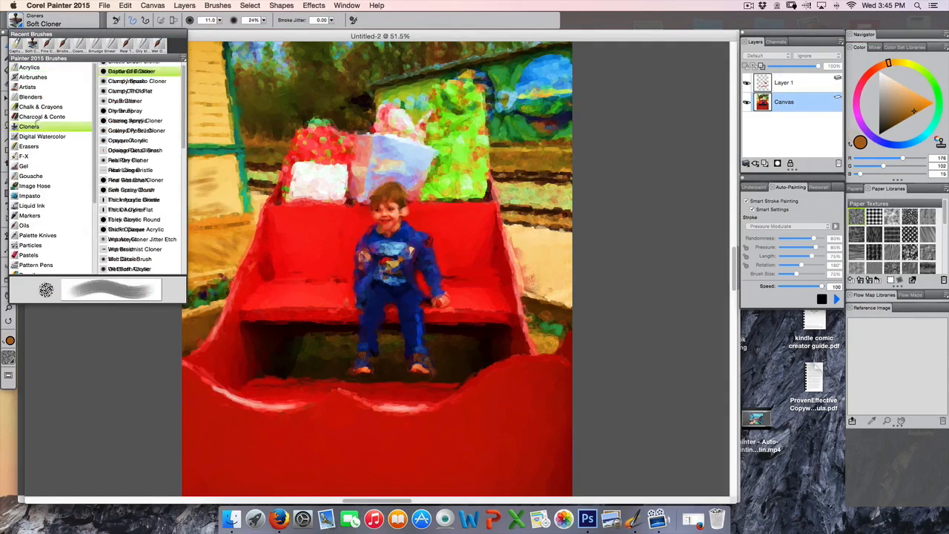
click(205, 37)
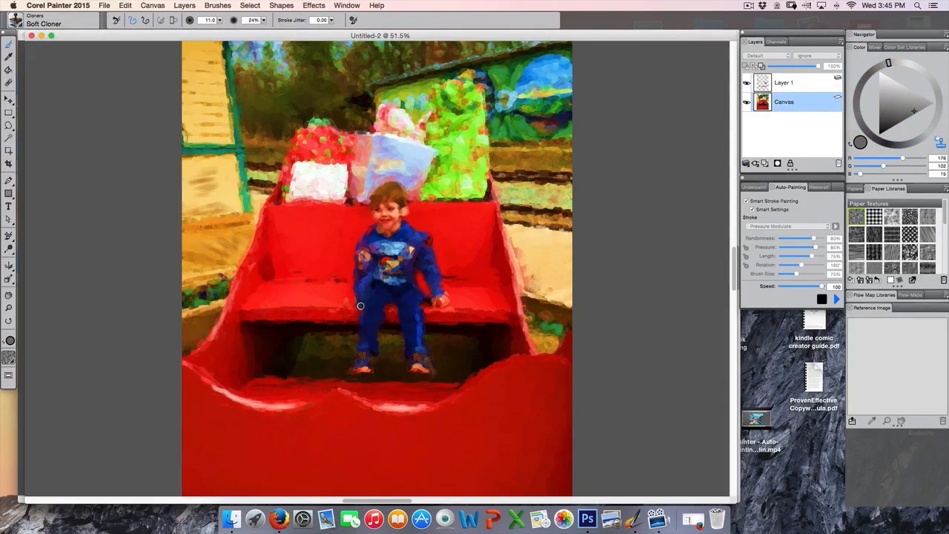